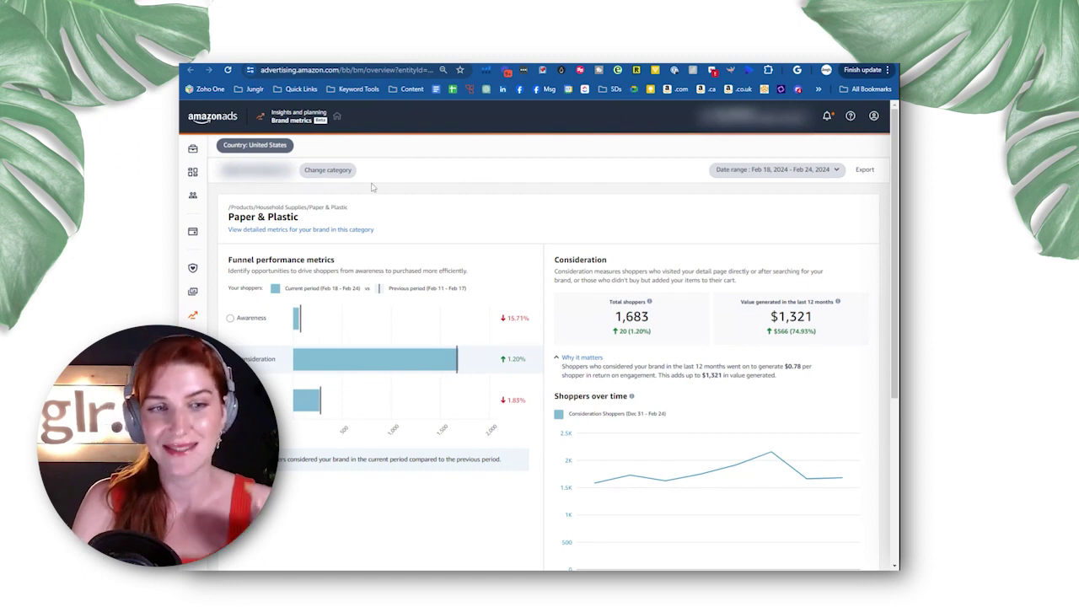
Step: Browse the selectable brand metrics categories, expanding Food Service Equipment & Supplies and Disposable Food Storage
{"action": "left_click", "coordinate": [337, 172]}
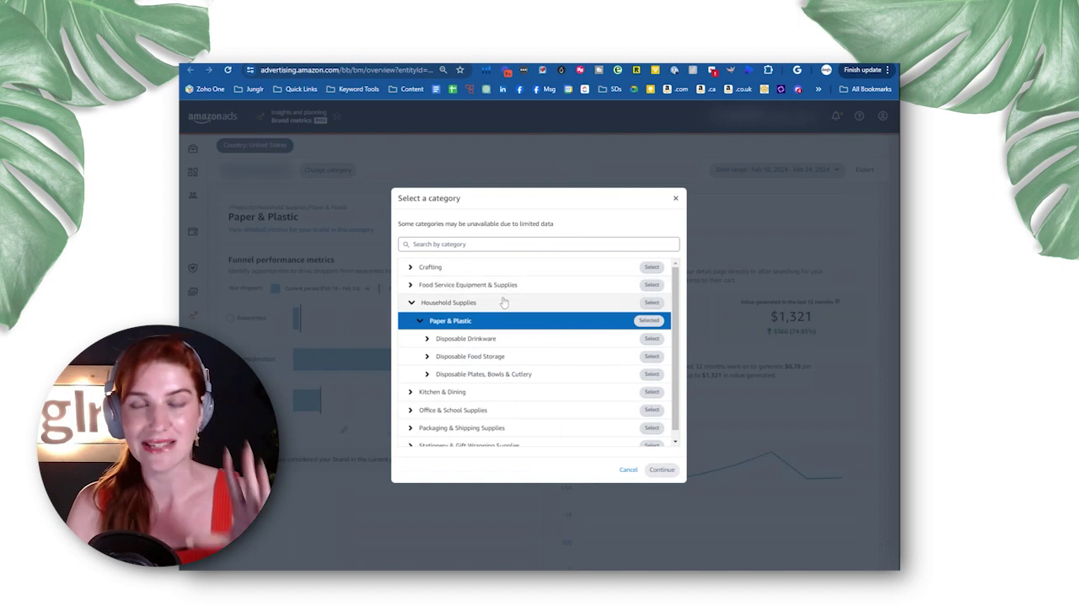
{"action": "scroll", "coordinate": [504, 302], "scroll_direction": "down", "scroll_amount": 1}
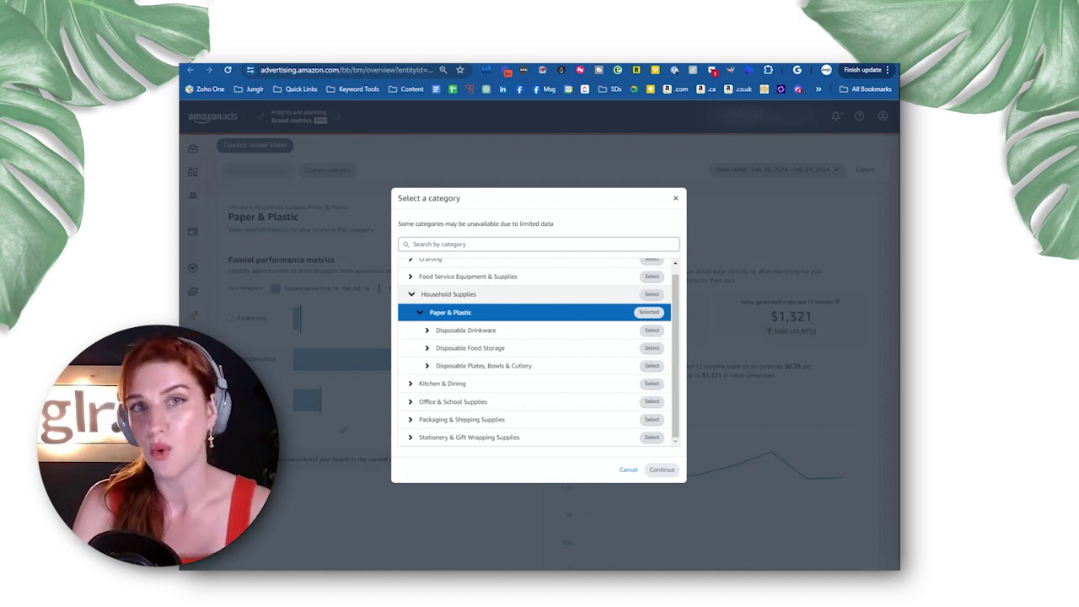
{"action": "scroll", "coordinate": [509, 325], "scroll_direction": "up", "scroll_amount": 1}
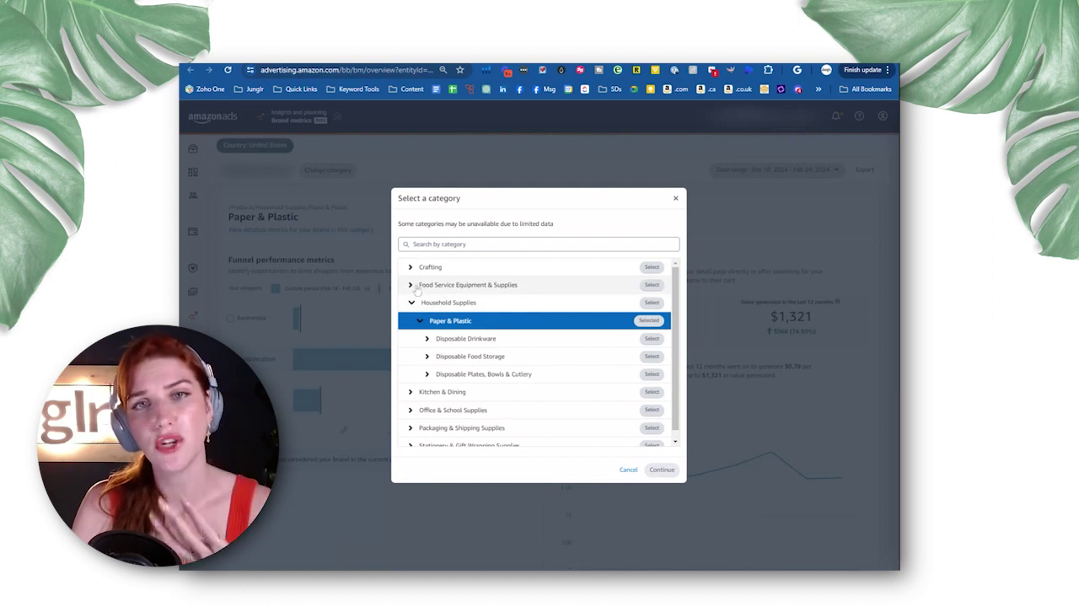
{"action": "left_click", "coordinate": [413, 286]}
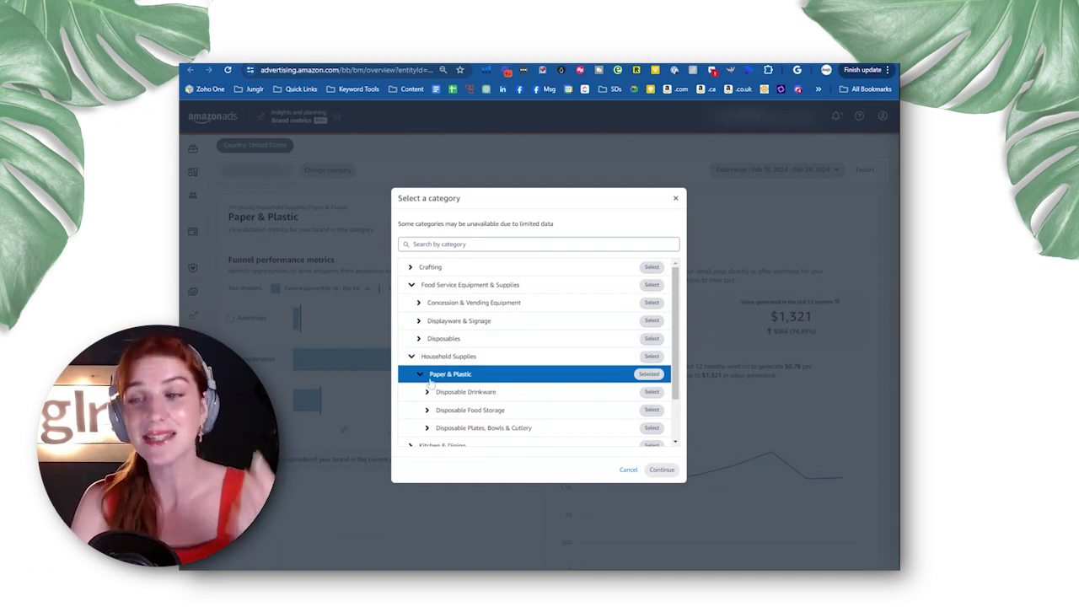
{"action": "scroll", "coordinate": [435, 379], "scroll_direction": "down", "scroll_amount": 1}
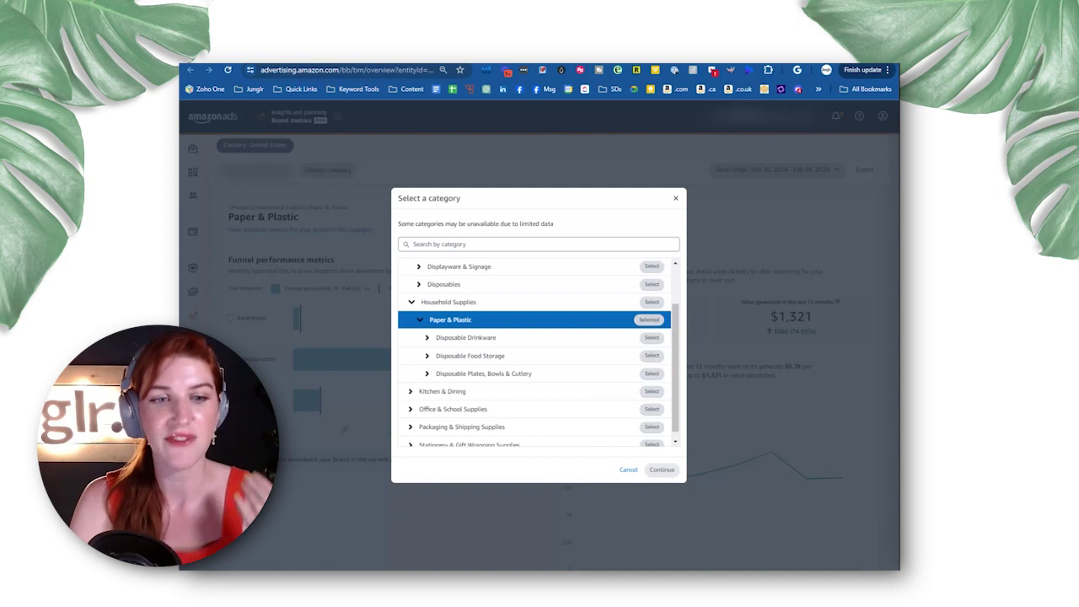
{"action": "scroll", "coordinate": [582, 358], "scroll_direction": "up", "scroll_amount": 1}
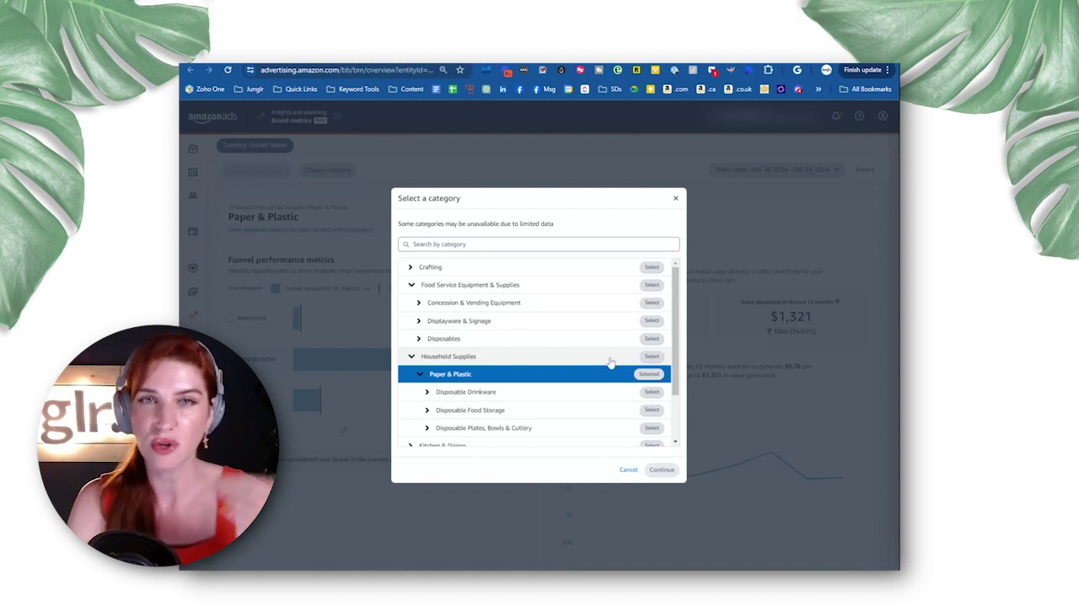
{"action": "scroll", "coordinate": [625, 320], "scroll_direction": "down", "scroll_amount": 2}
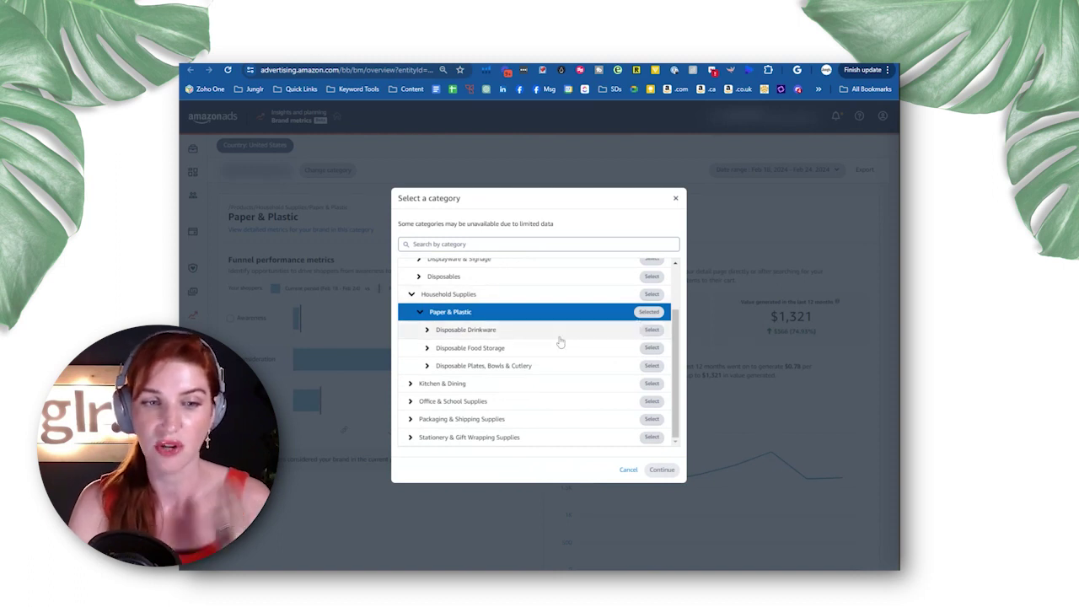
{"action": "left_click", "coordinate": [426, 348]}
{"action": "scroll", "coordinate": [488, 350], "scroll_direction": "down", "scroll_amount": 1}
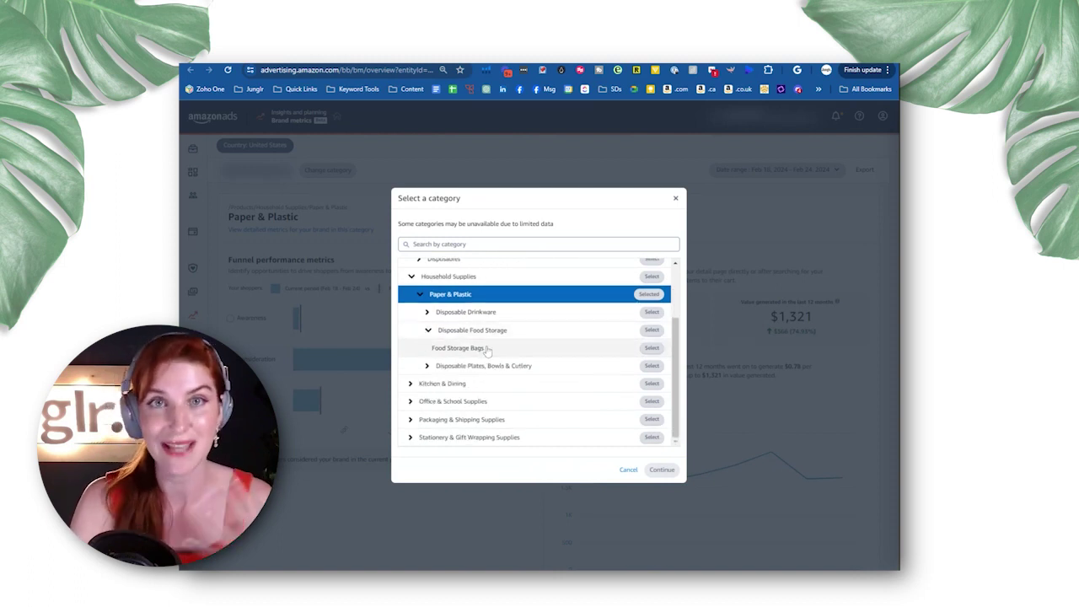
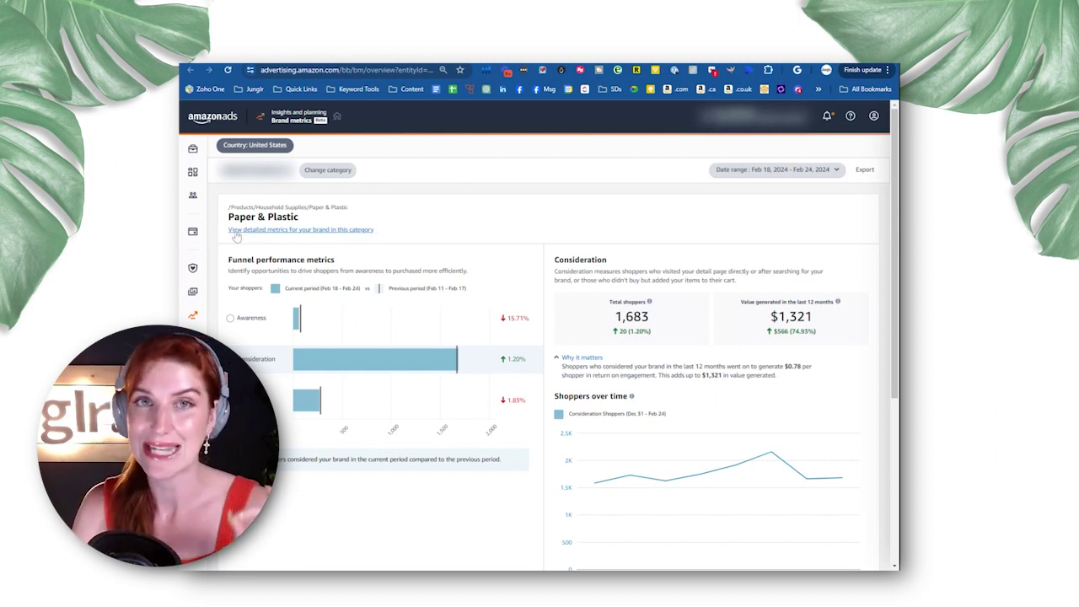
Step: Open the brand's detailed metrics for the Paper & Plastic category and review the overall category metrics
{"action": "left_click", "coordinate": [348, 238]}
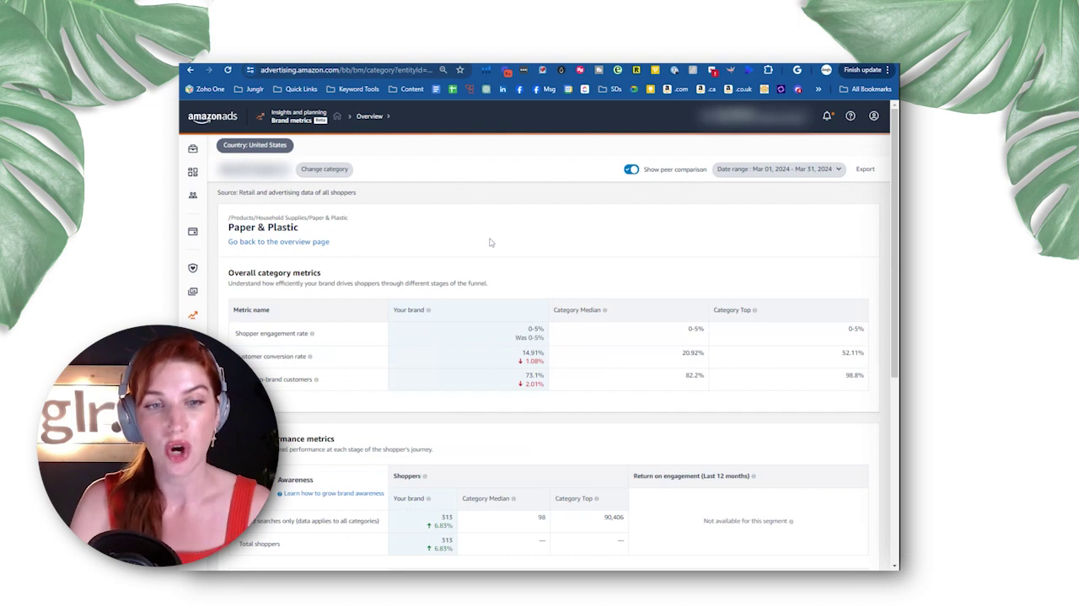
{"action": "scroll", "coordinate": [489, 242], "scroll_direction": "down", "scroll_amount": 1}
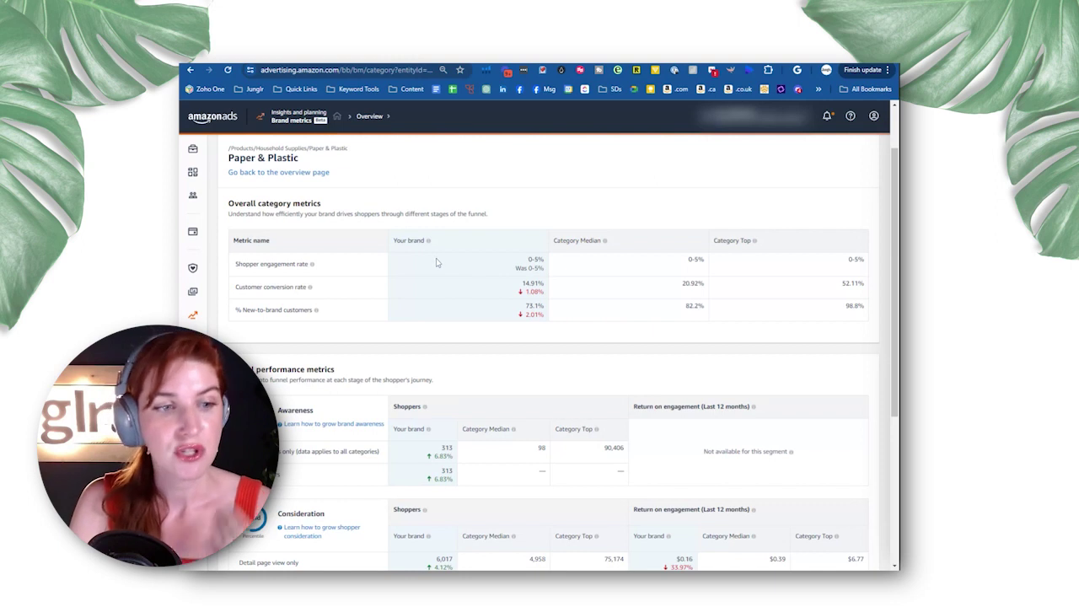
{"action": "scroll", "coordinate": [434, 260], "scroll_direction": "up", "scroll_amount": 1}
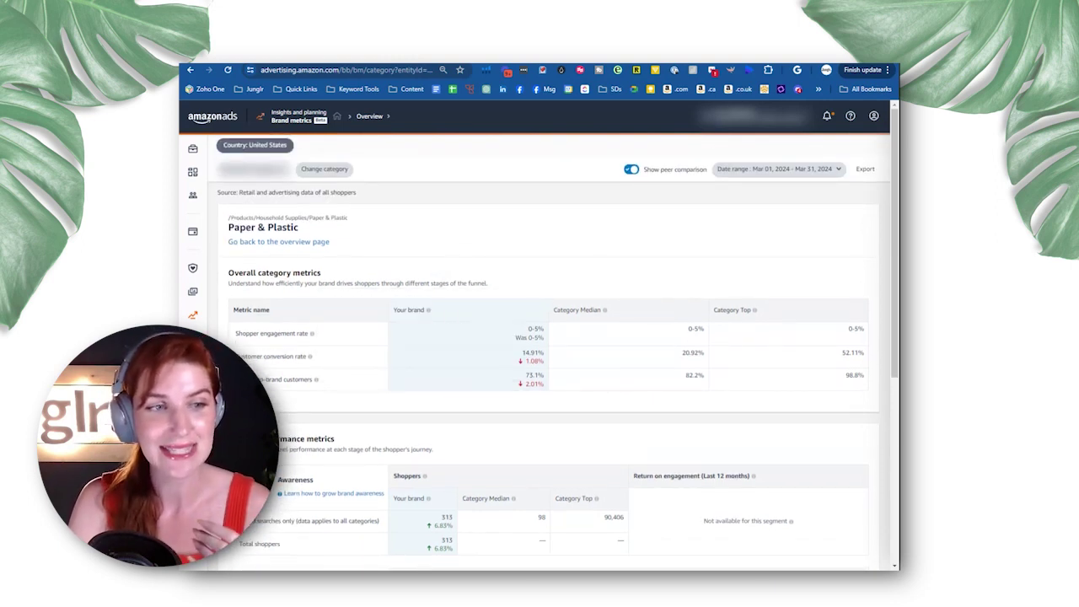
{"action": "left_click_drag", "start_coordinate": [226, 273], "coordinate": [384, 275]}
{"action": "scroll", "coordinate": [387, 275], "scroll_direction": "down", "scroll_amount": 1}
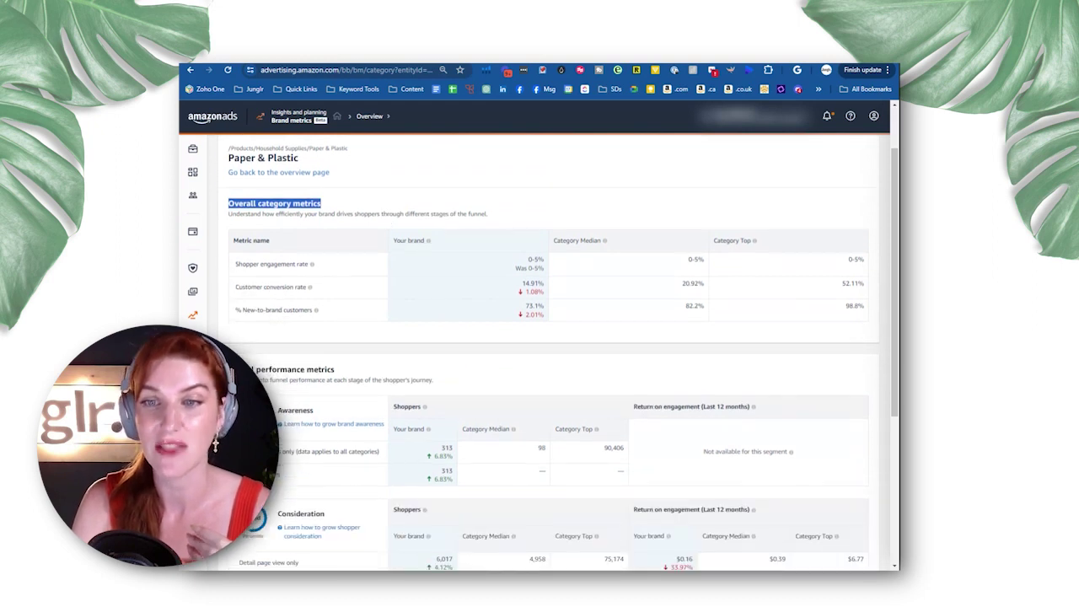
Step: Compare the brand's customer conversion rate with the Paper & Plastic category median, and read the definition of Category Median
{"action": "left_click", "coordinate": [301, 302]}
{"action": "left_click_drag", "start_coordinate": [237, 287], "coordinate": [862, 283]}
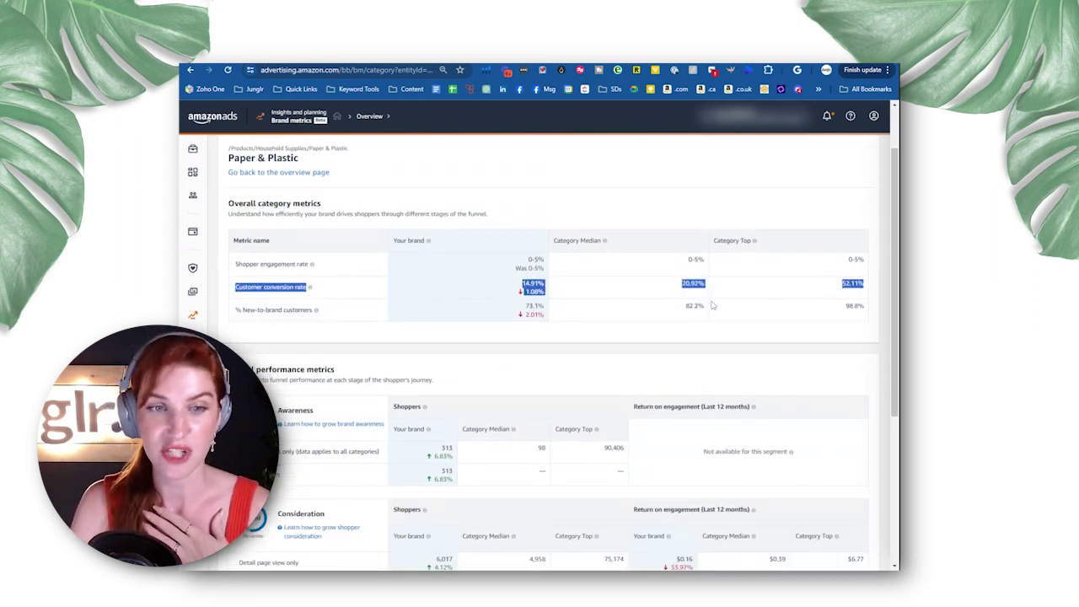
{"action": "left_click", "coordinate": [520, 289]}
{"action": "left_click_drag", "start_coordinate": [523, 285], "coordinate": [557, 297]}
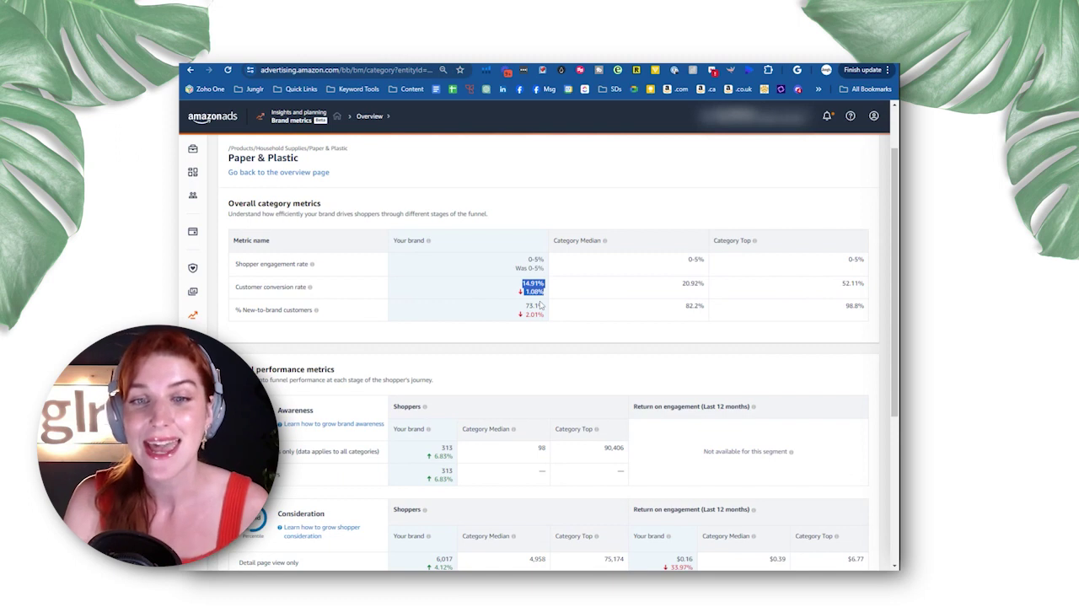
{"action": "left_click_drag", "start_coordinate": [665, 284], "coordinate": [718, 290]}
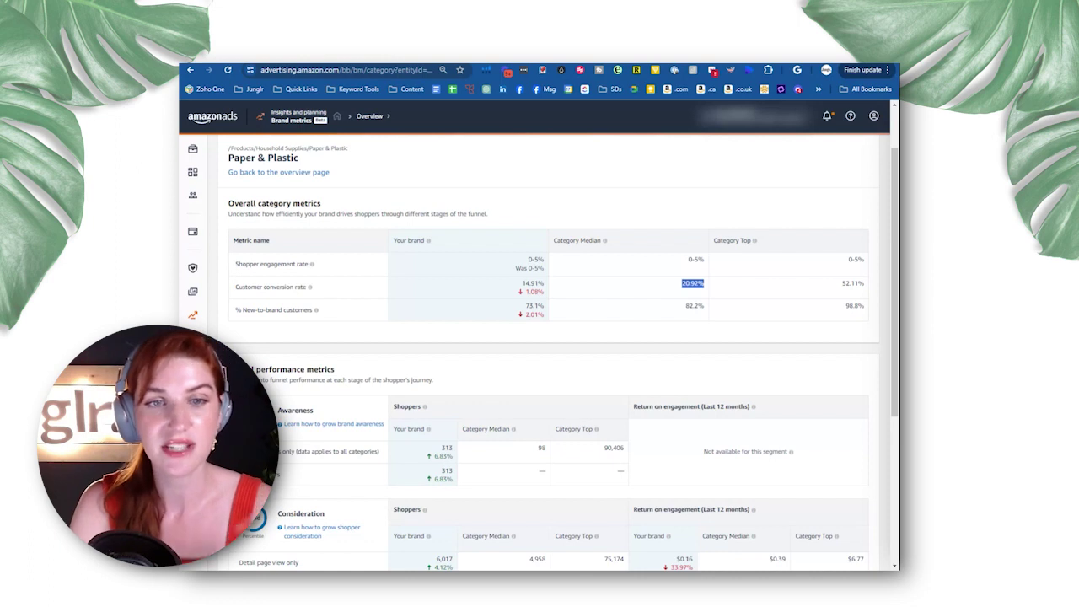
{"action": "left_click", "coordinate": [604, 241]}
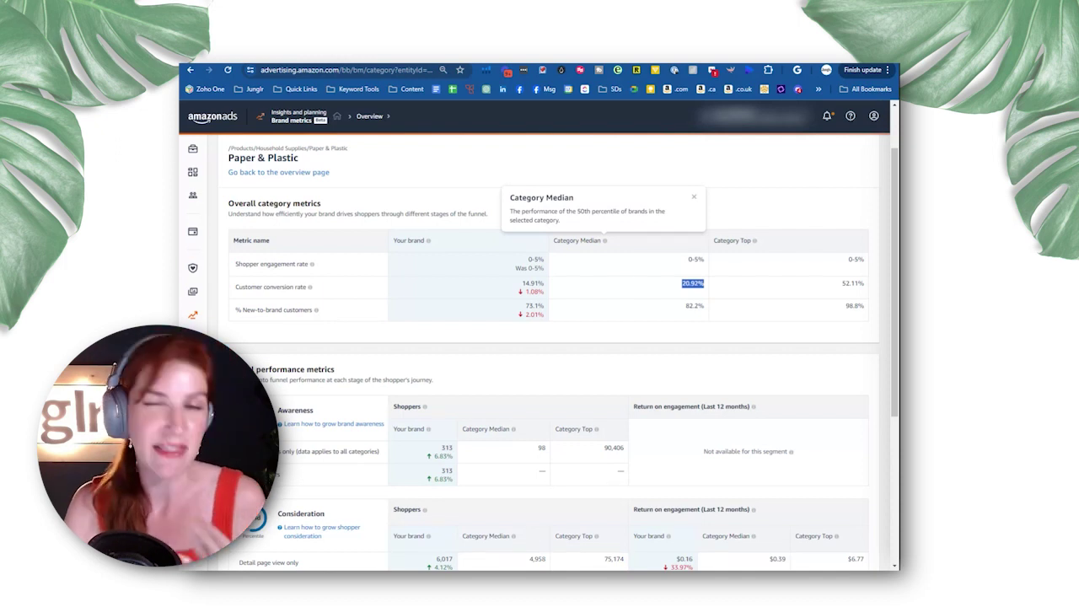
{"action": "left_click", "coordinate": [594, 236]}
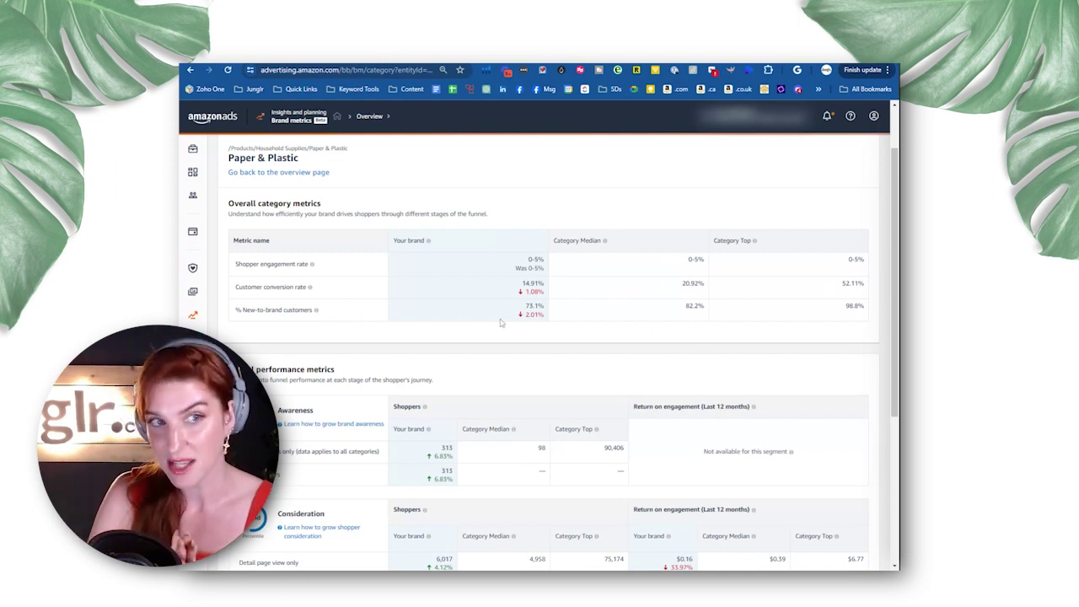
{"action": "left_click_drag", "start_coordinate": [506, 286], "coordinate": [713, 298]}
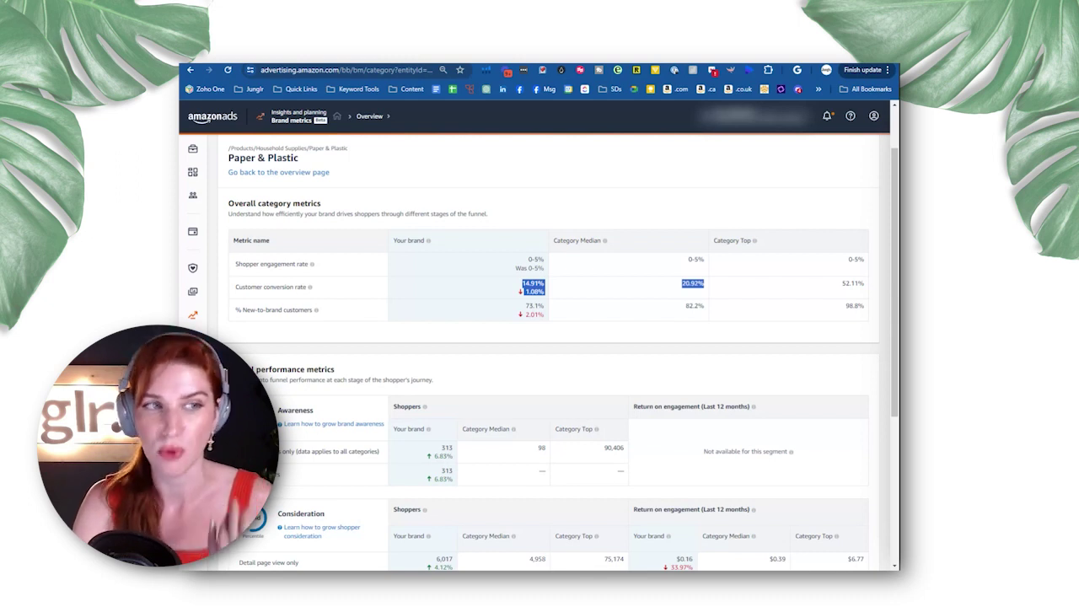
{"action": "left_click_drag", "start_coordinate": [229, 159], "coordinate": [309, 158]}
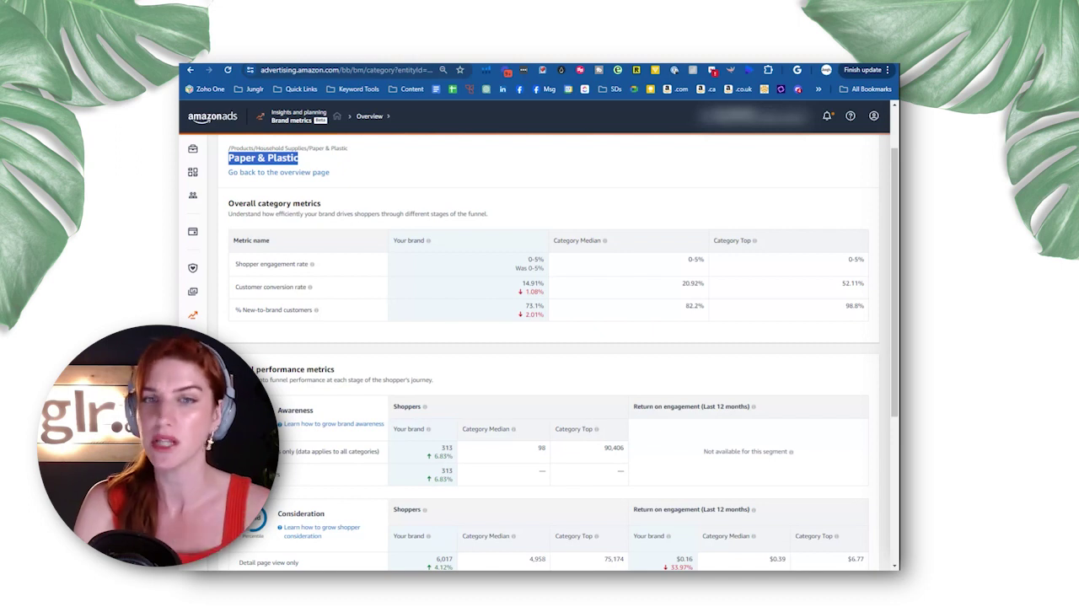
Step: Set the date range to the last available week and compare the brand's customer conversion rate with the category median
{"action": "scroll", "coordinate": [638, 221], "scroll_direction": "up", "scroll_amount": 2}
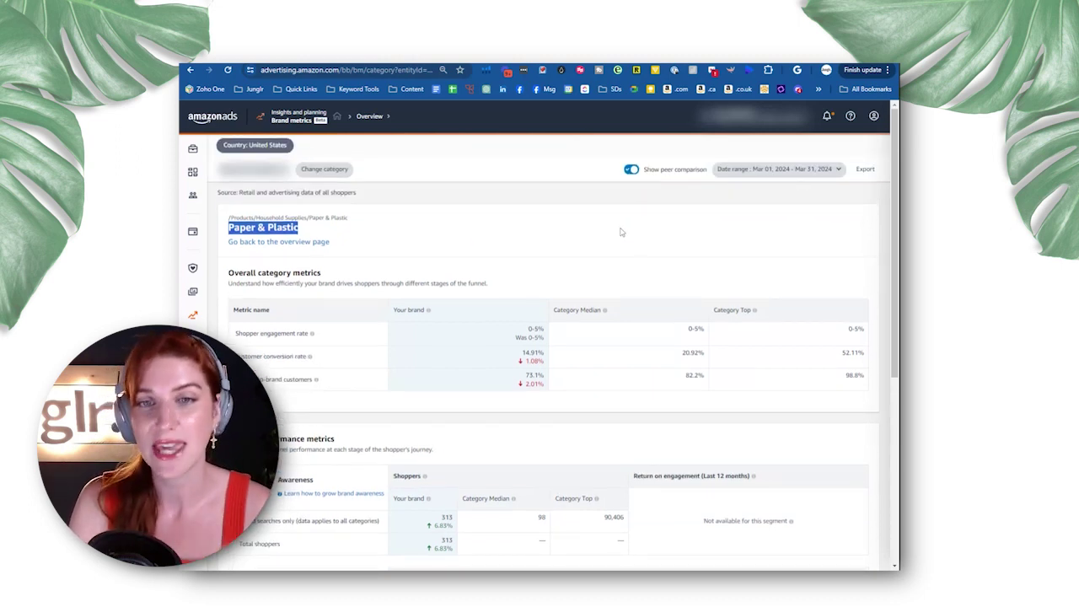
{"action": "left_click", "coordinate": [785, 171]}
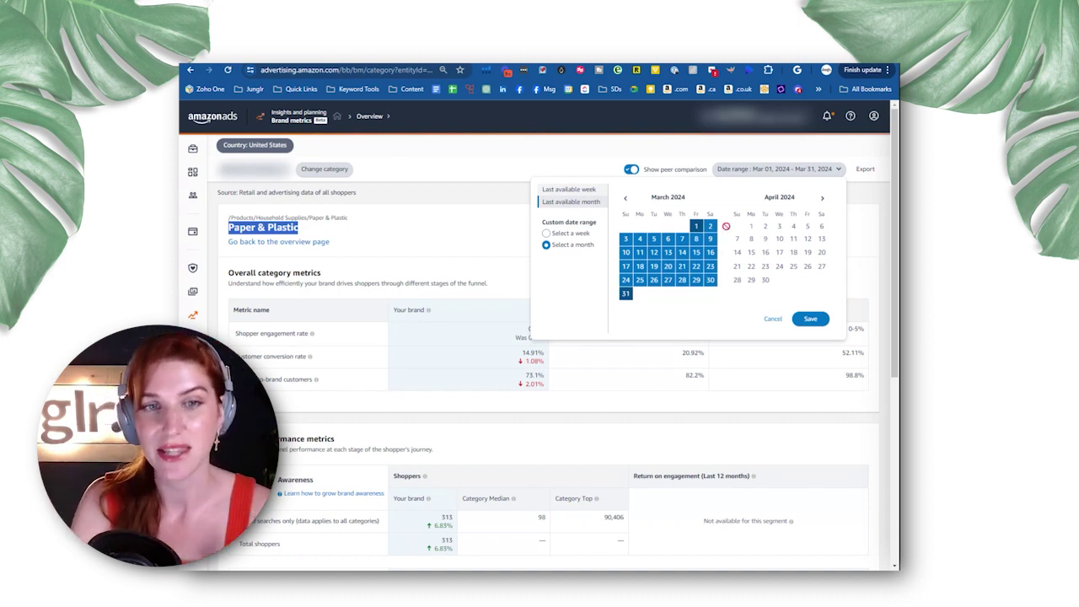
{"action": "left_click", "coordinate": [570, 190]}
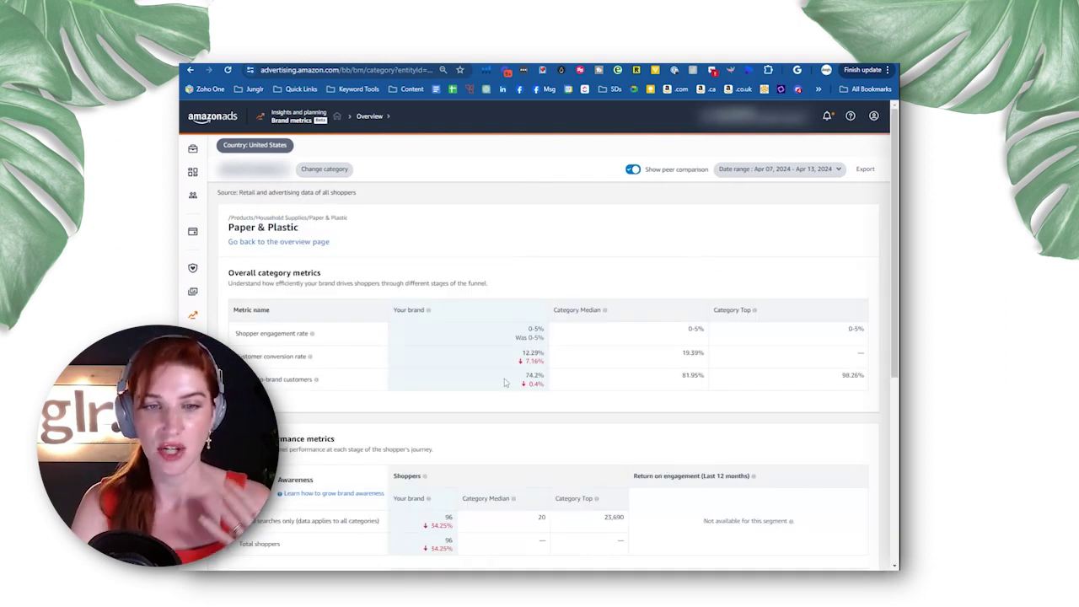
{"action": "left_click_drag", "start_coordinate": [510, 353], "coordinate": [710, 354]}
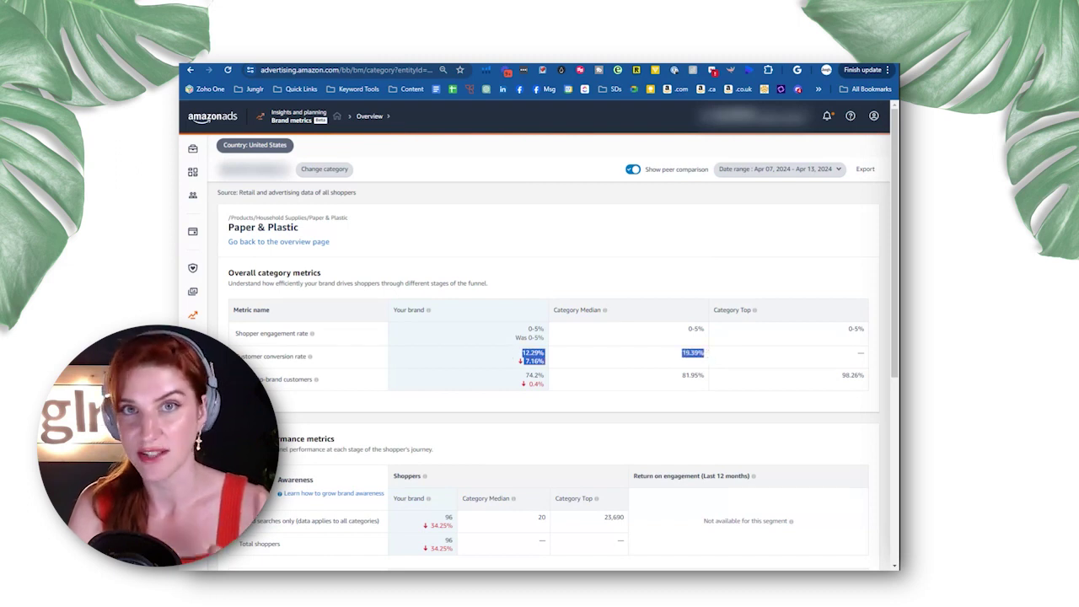
{"action": "left_click", "coordinate": [681, 363]}
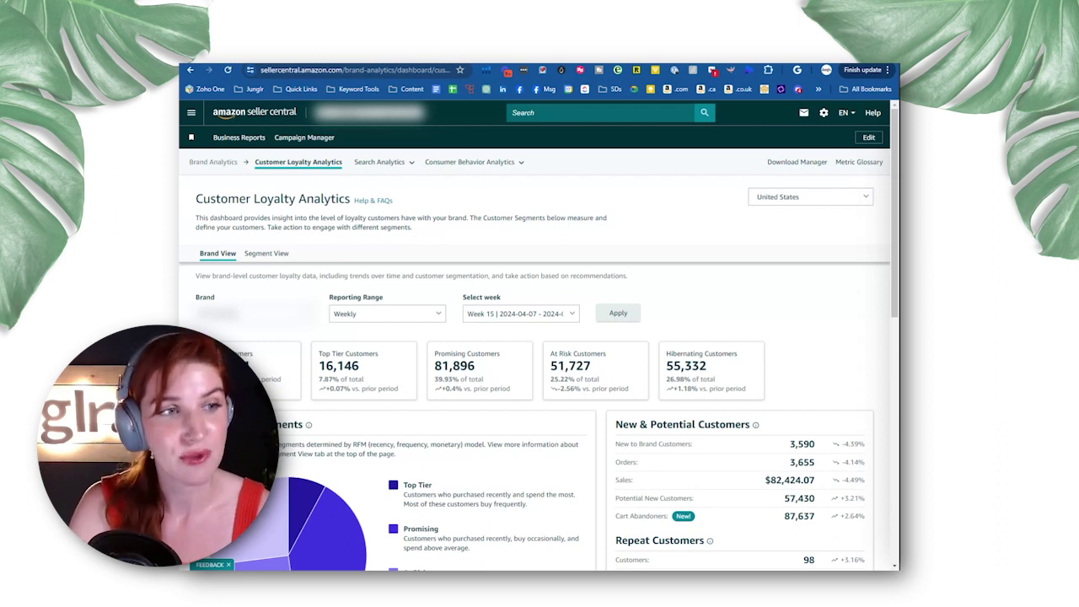
Step: Locate Brand Analytics in the site navigation and open the Search Query Performance dashboard
{"action": "left_click", "coordinate": [187, 114]}
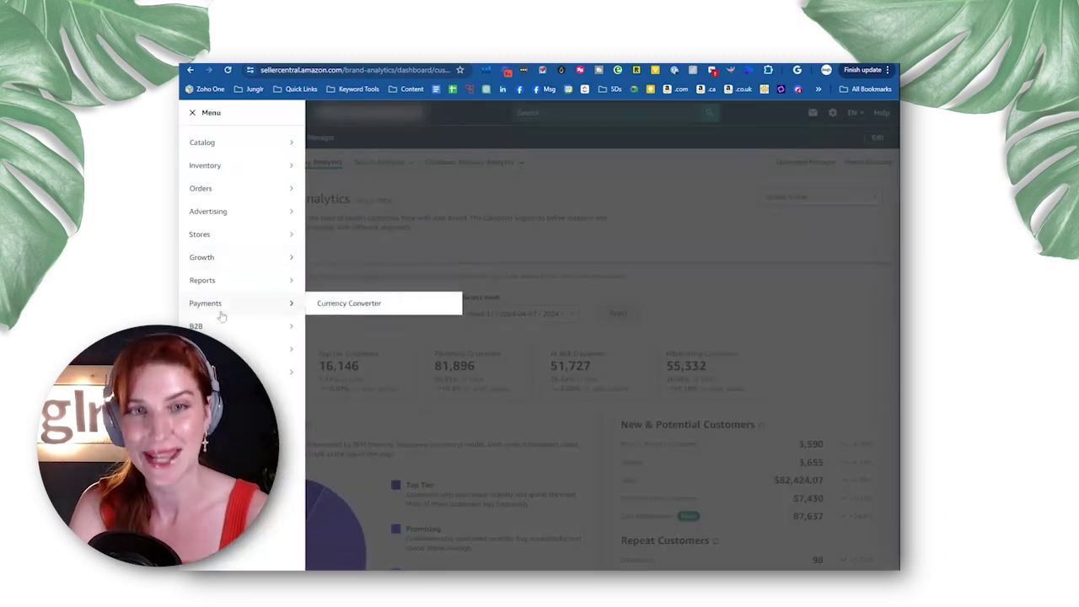
{"action": "mouse_move", "coordinate": [253, 349]}
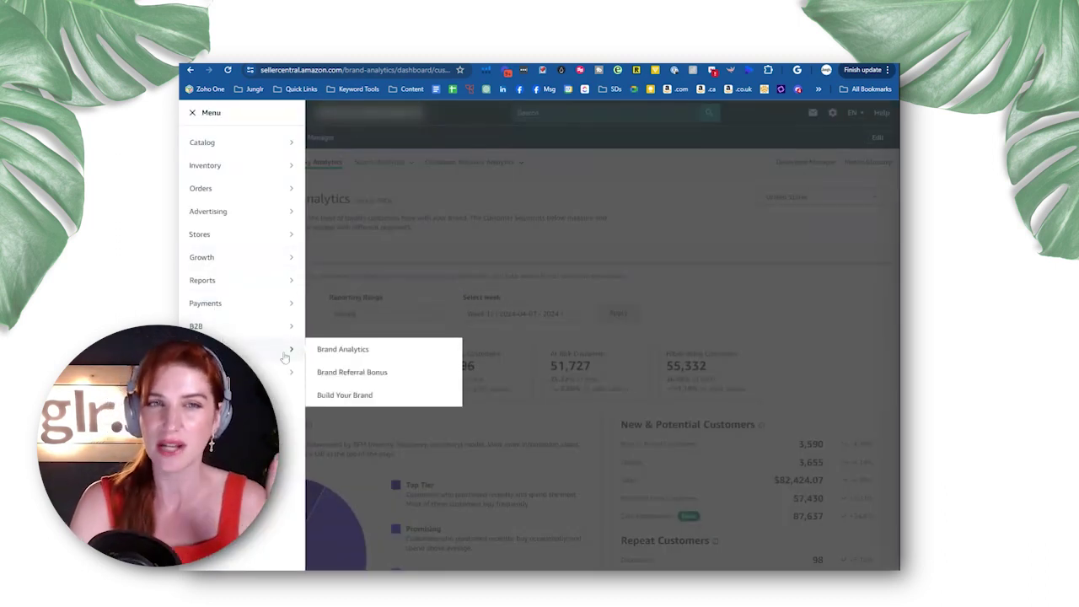
{"action": "left_click", "coordinate": [756, 221]}
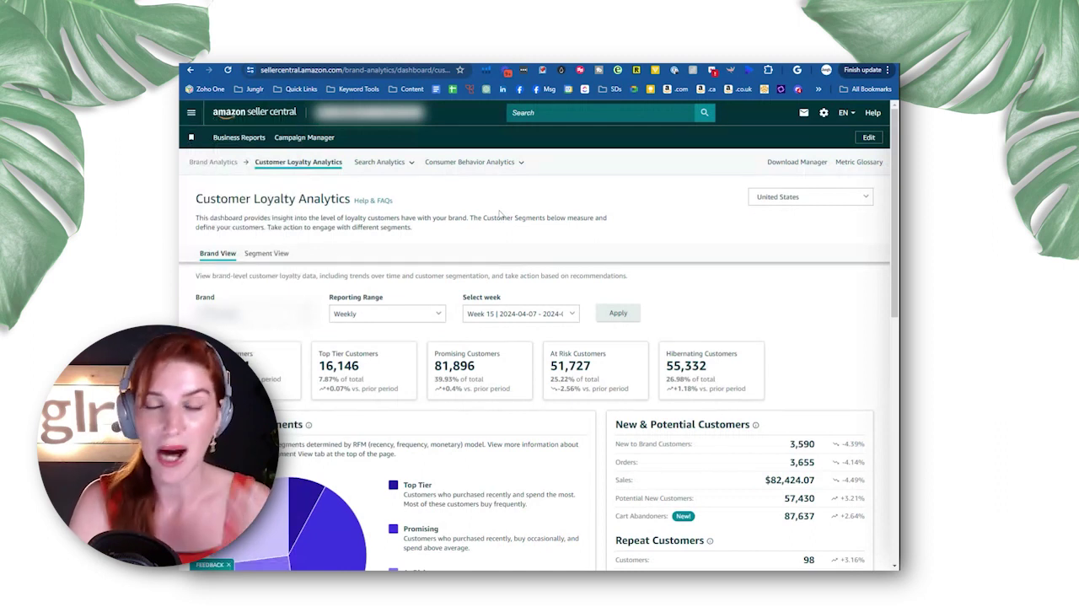
{"action": "mouse_move", "coordinate": [407, 173]}
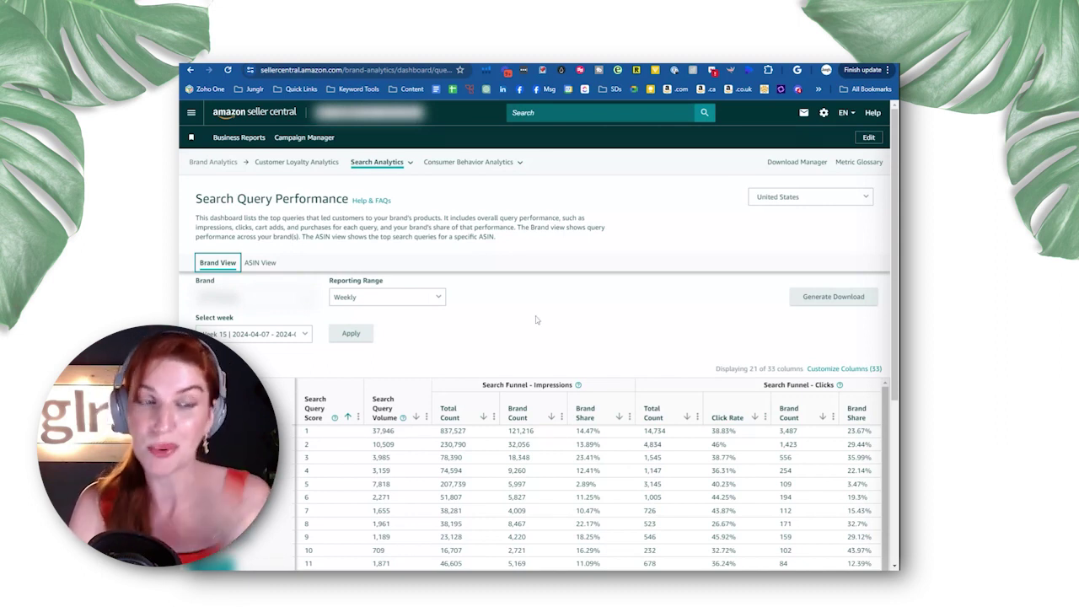
Step: Look through the reporting range and week options of the Search Query Performance dashboard, keeping the current selection
{"action": "left_click", "coordinate": [413, 299]}
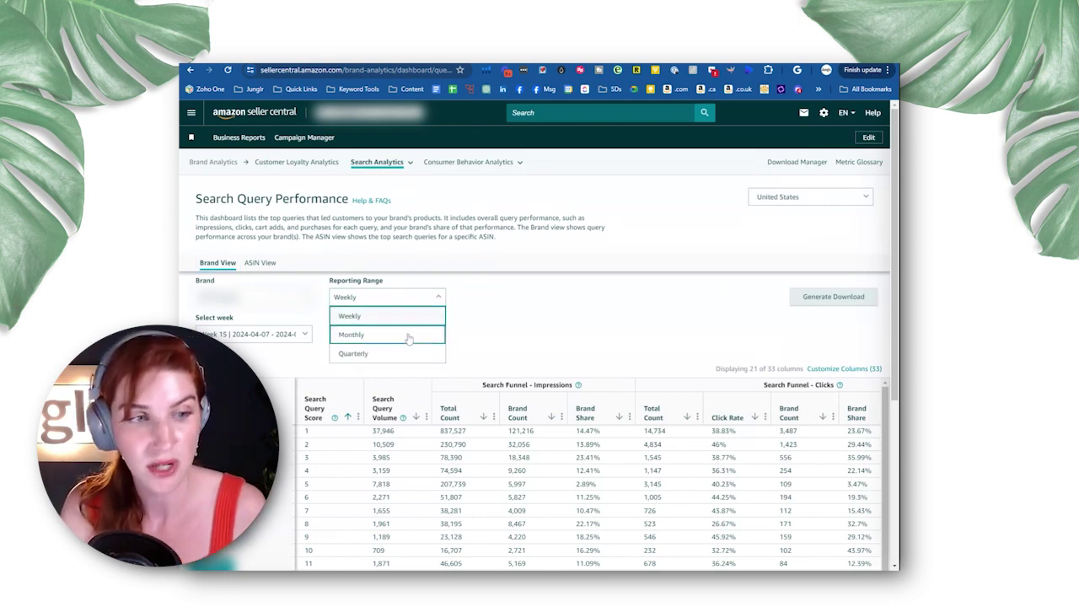
{"action": "left_click", "coordinate": [579, 330]}
{"action": "left_click", "coordinate": [281, 337]}
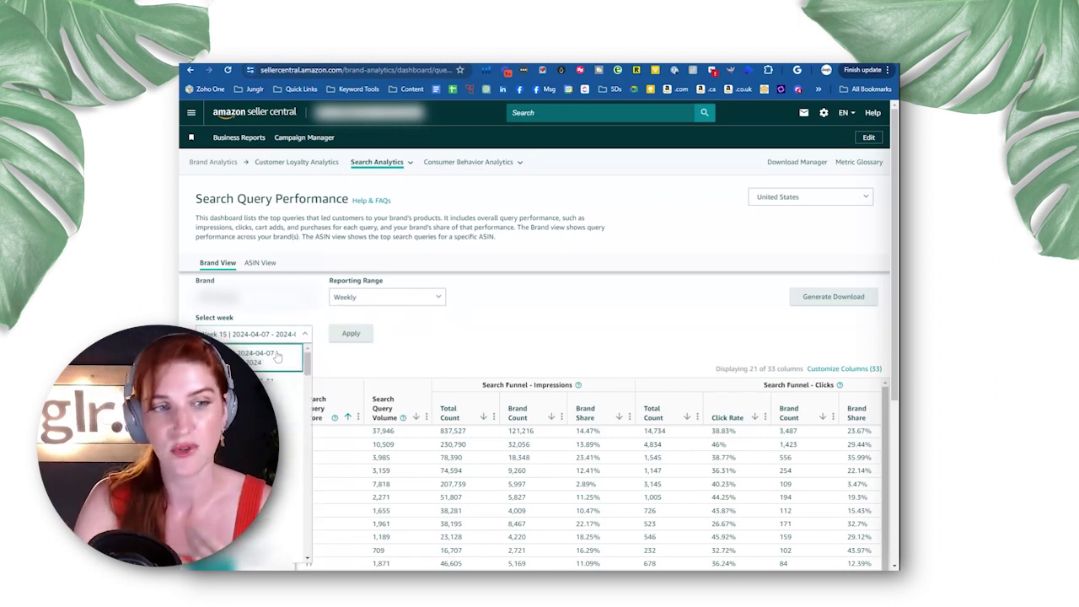
{"action": "left_click", "coordinate": [475, 344]}
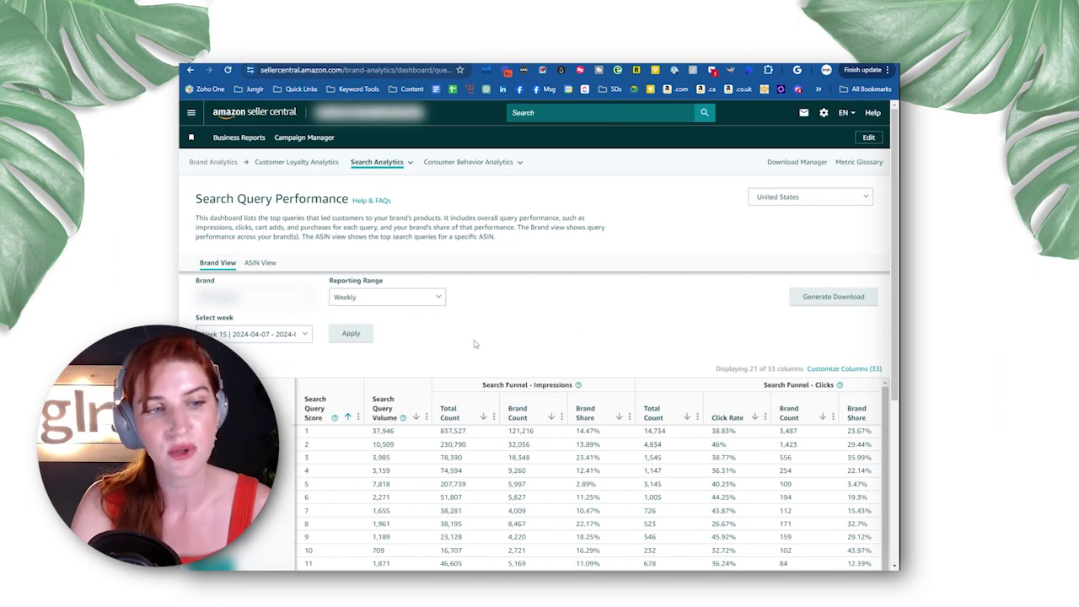
{"action": "left_click", "coordinate": [412, 297]}
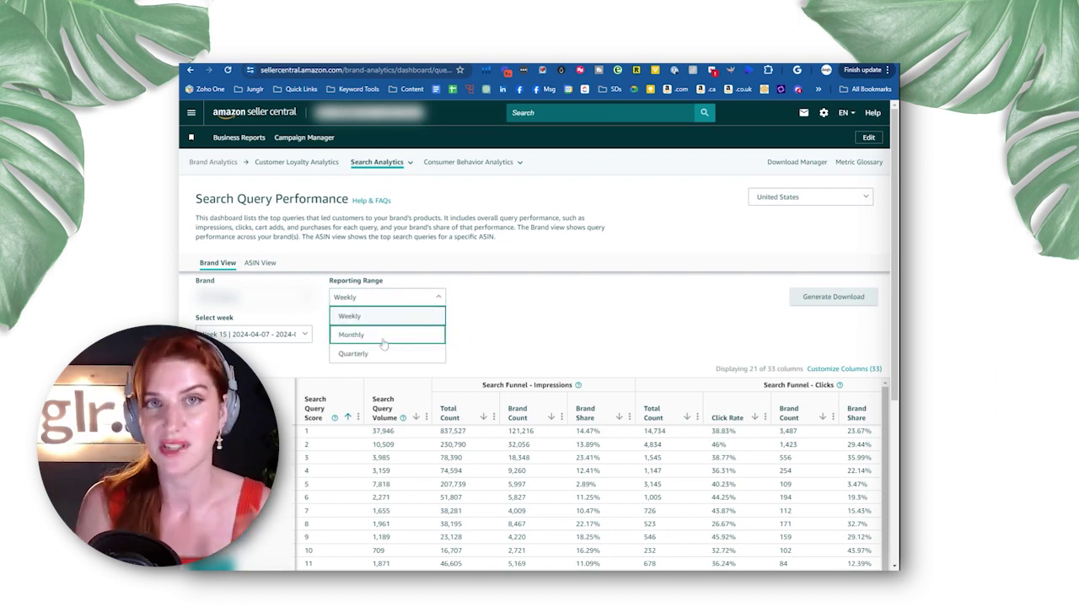
{"action": "left_click", "coordinate": [283, 334]}
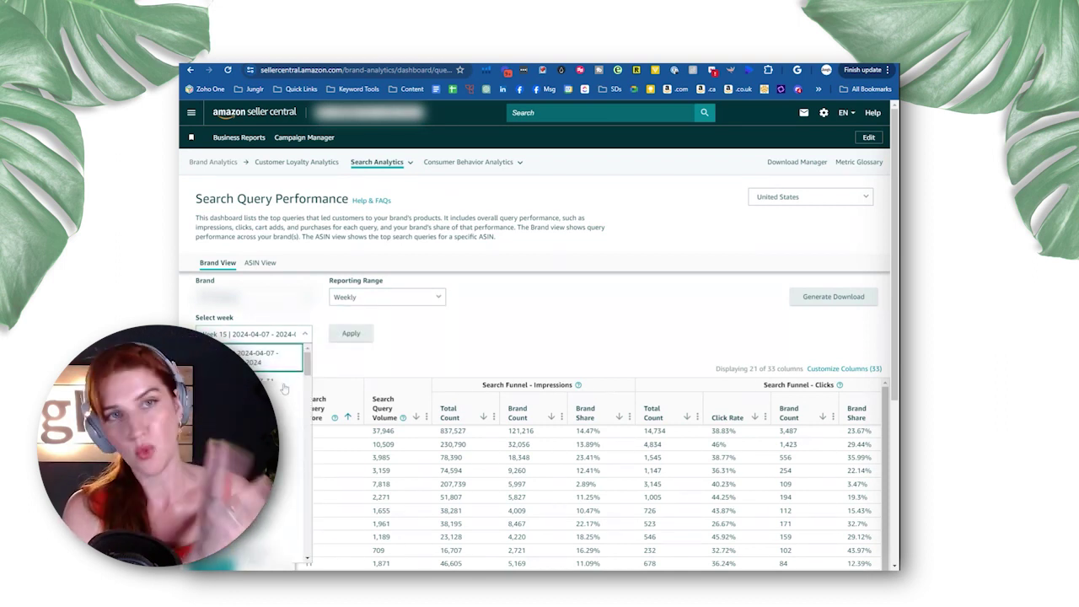
{"action": "key", "text": "Escape"}
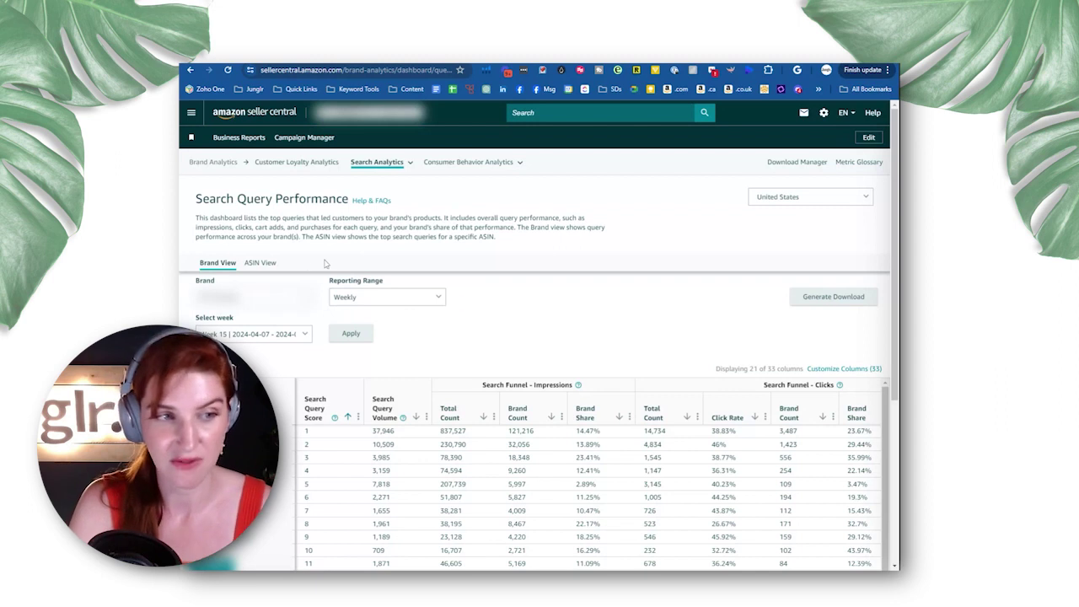
Step: Check the ASIN View and its reporting range options in Search Query Performance, and return to the Brand View
{"action": "left_click", "coordinate": [270, 266]}
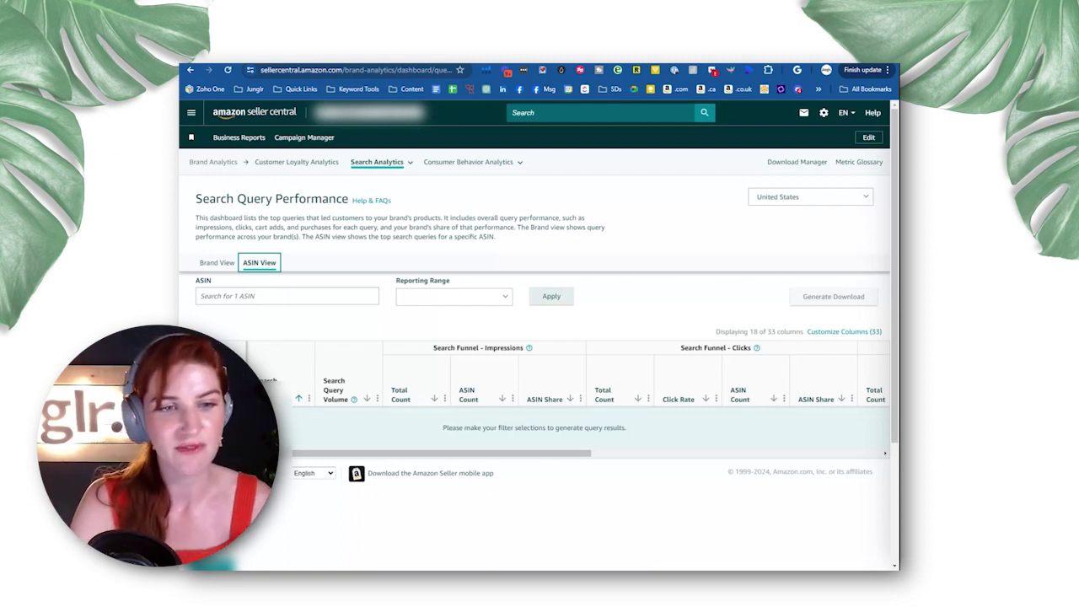
{"action": "left_click", "coordinate": [445, 302]}
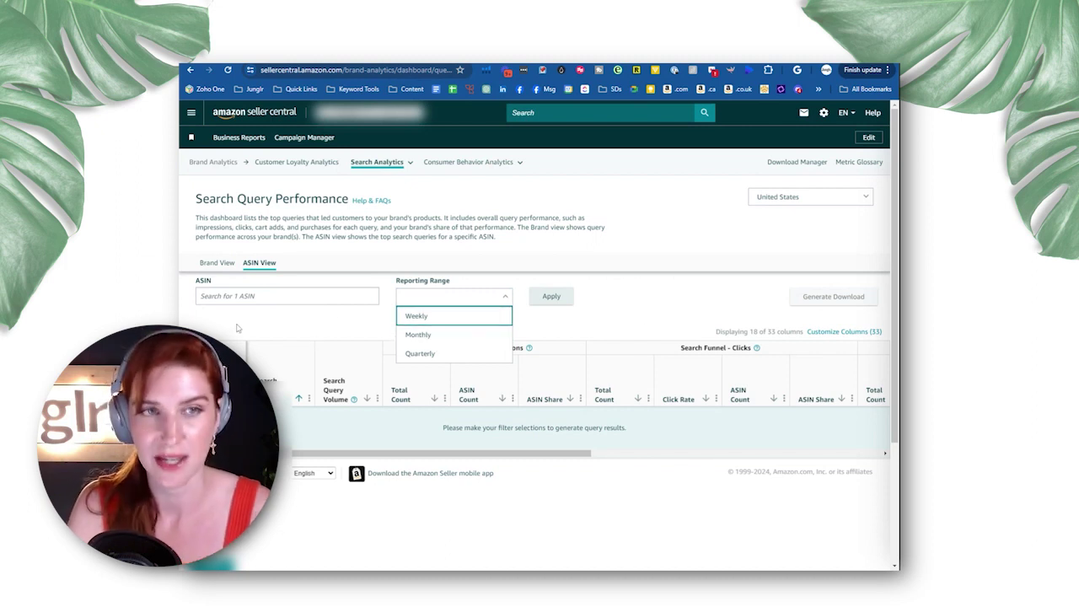
{"action": "left_click", "coordinate": [217, 262]}
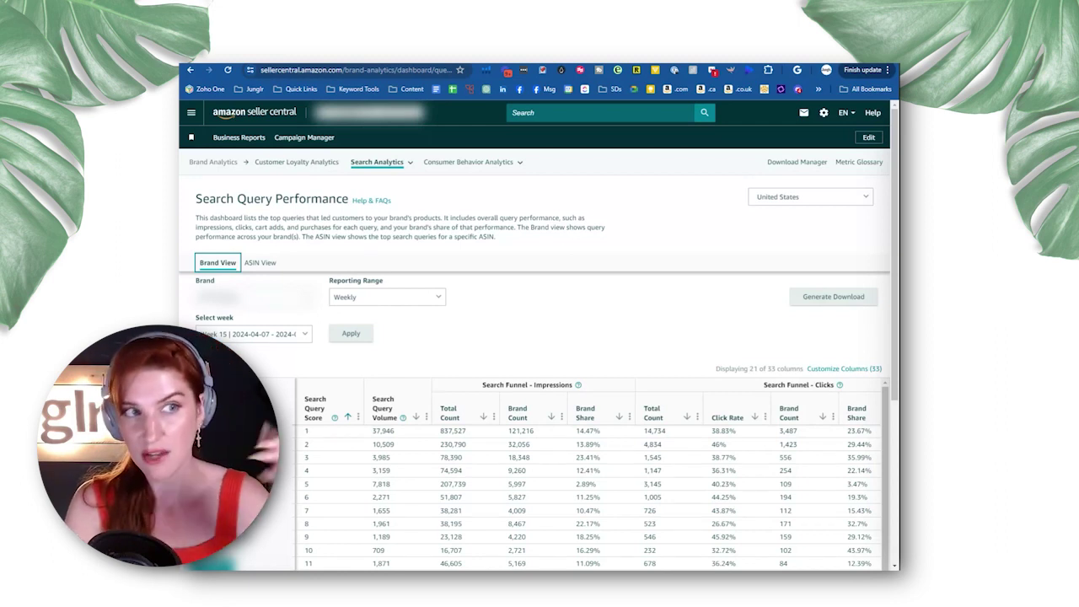
Step: Review the Search Funnel columns for impressions, clicks and cart adds in the Brand View table for week 15
{"action": "scroll", "coordinate": [513, 321], "scroll_direction": "down", "scroll_amount": 5}
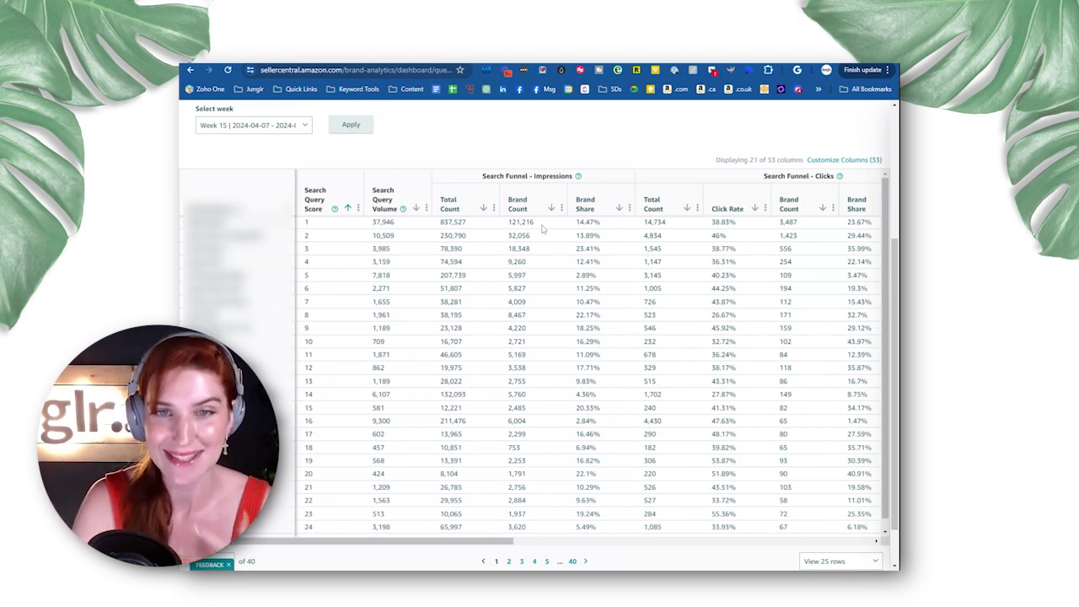
{"action": "left_click_drag", "start_coordinate": [432, 542], "coordinate": [635, 560]}
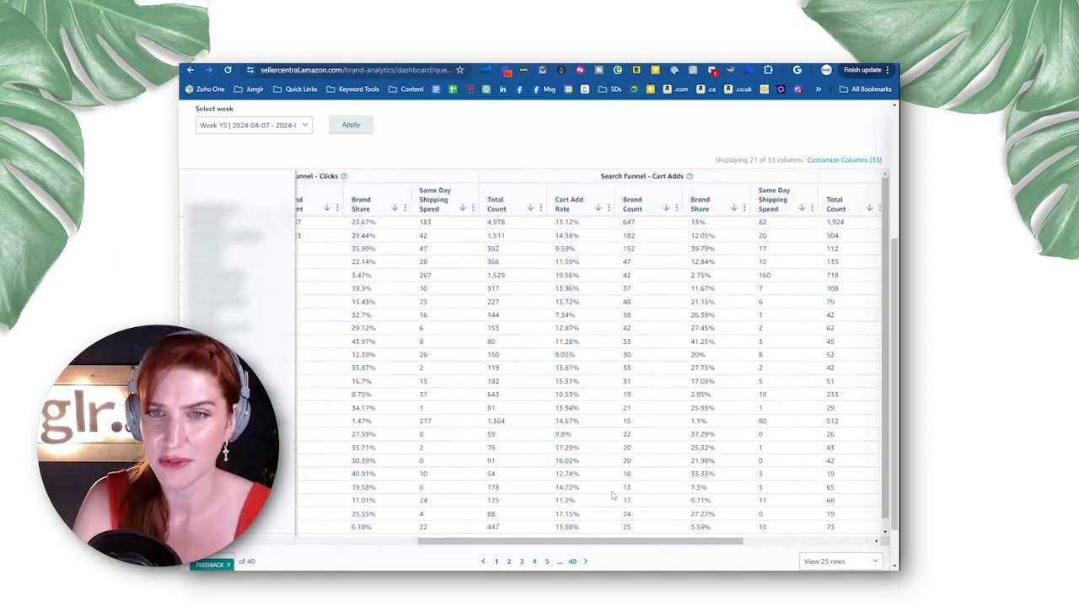
{"action": "left_click_drag", "start_coordinate": [546, 549], "coordinate": [566, 545]}
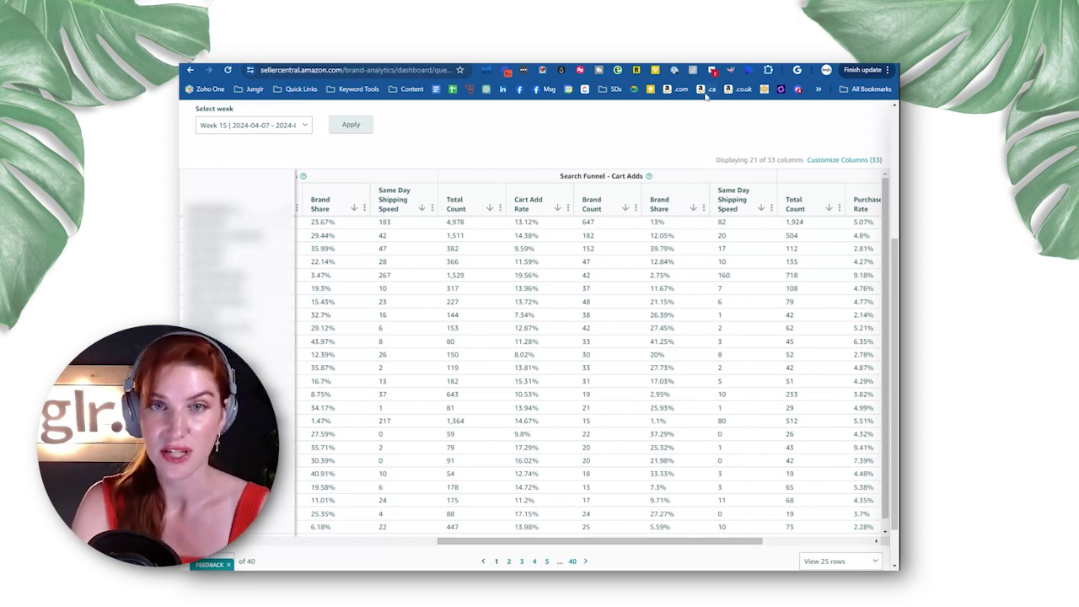
Step: Switch to Amazon.com in a new browser tab and search for "baby blanket"
{"action": "key", "text": "ctrl+t"}
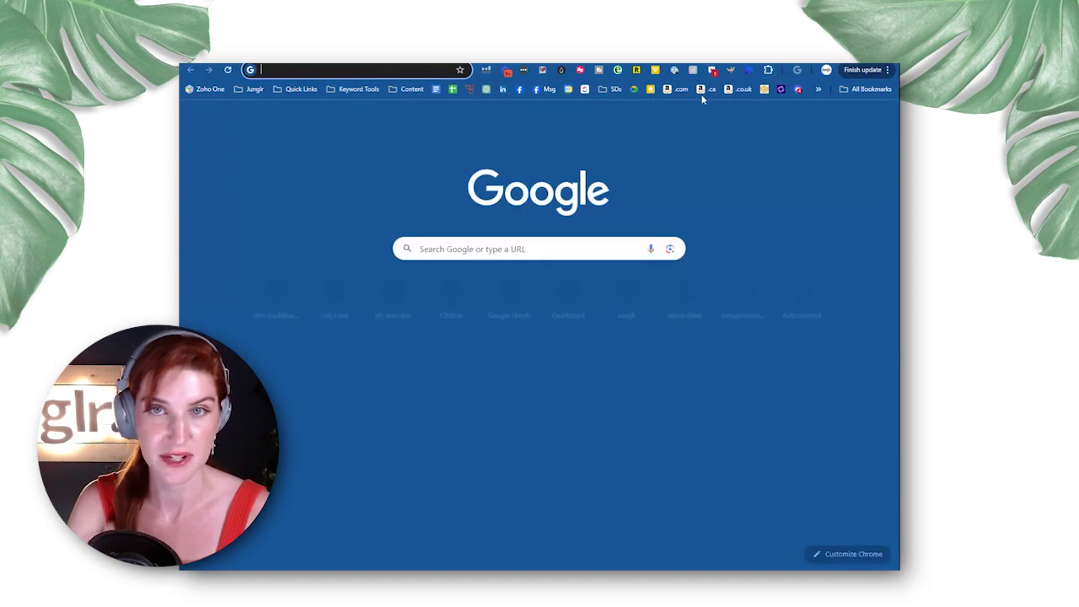
{"action": "left_click", "coordinate": [702, 92]}
{"action": "left_click", "coordinate": [677, 90]}
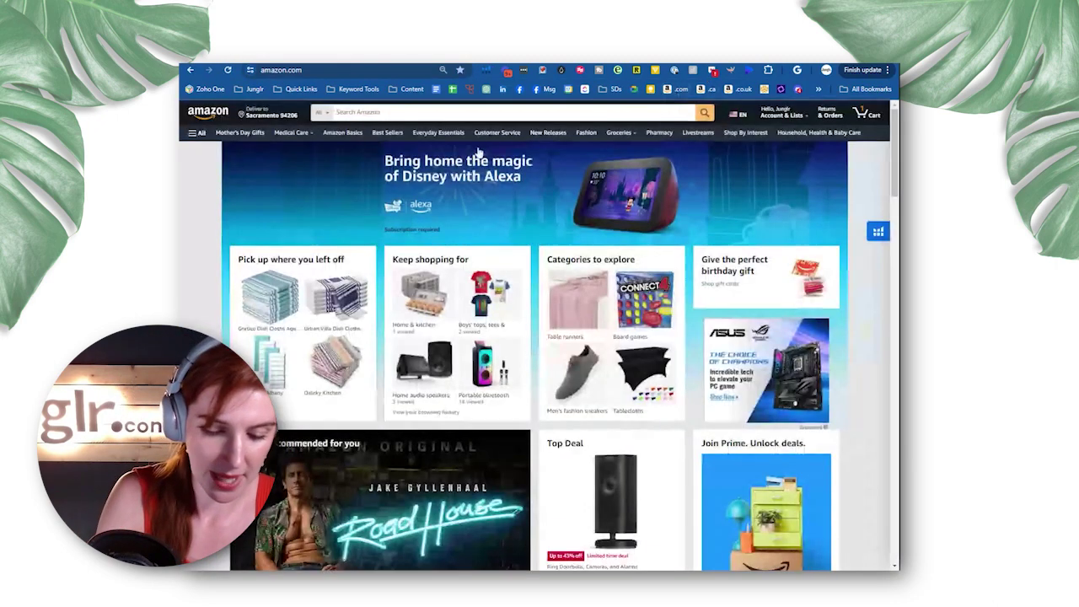
{"action": "left_click", "coordinate": [463, 112]}
{"action": "type", "text": "baby b"}
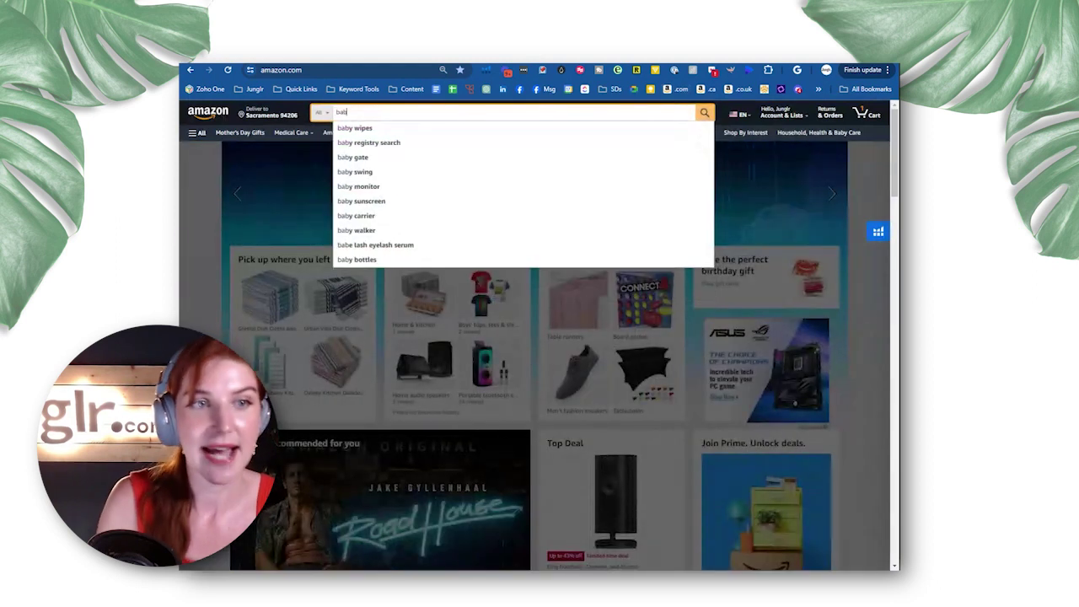
{"action": "type", "text": "lanket"}
{"action": "key", "text": "Return"}
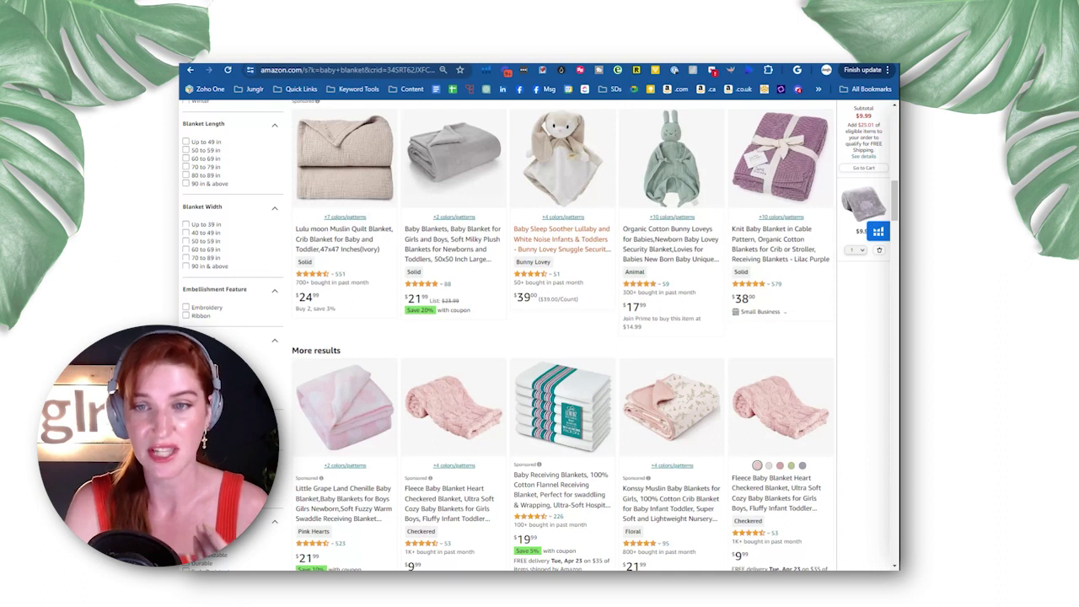
Step: Look through the baby blanket search results and open the CREVENT 30"X40" Soft Cozy Warm Baby Blankets listing
{"action": "scroll", "coordinate": [432, 291], "scroll_direction": "up", "scroll_amount": 2}
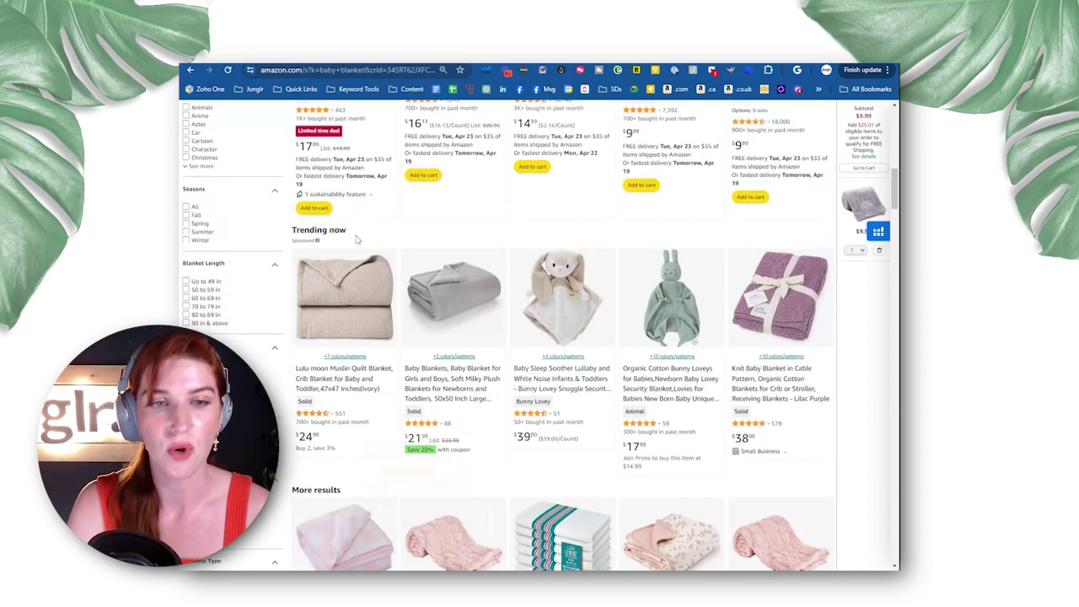
{"action": "scroll", "coordinate": [470, 287], "scroll_direction": "down", "scroll_amount": 8}
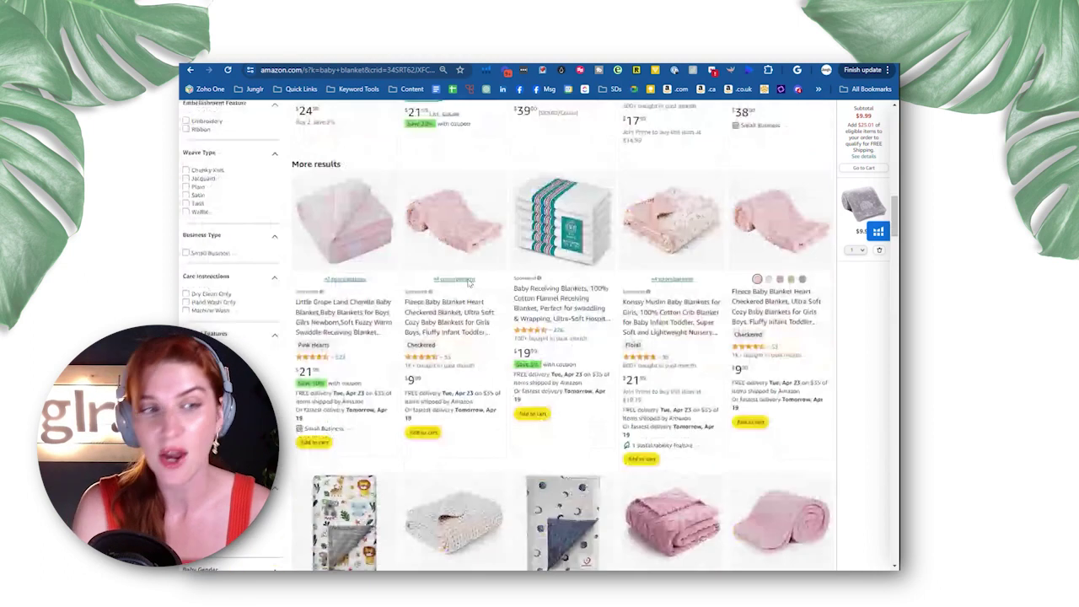
{"action": "scroll", "coordinate": [469, 287], "scroll_direction": "down", "scroll_amount": 2}
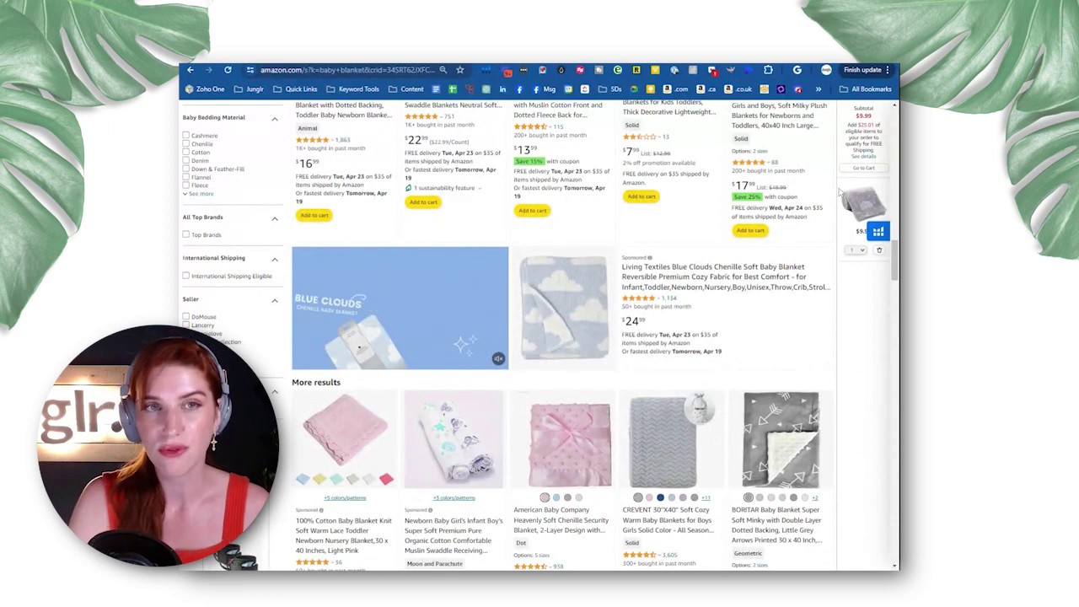
{"action": "scroll", "coordinate": [734, 292], "scroll_direction": "down", "scroll_amount": 1}
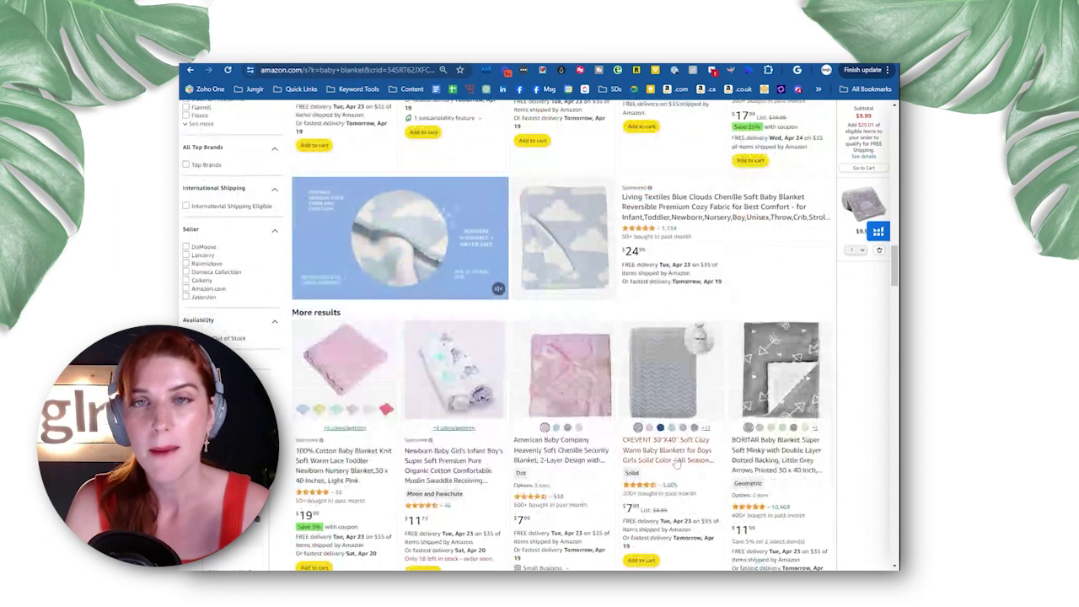
{"action": "left_click", "coordinate": [677, 462]}
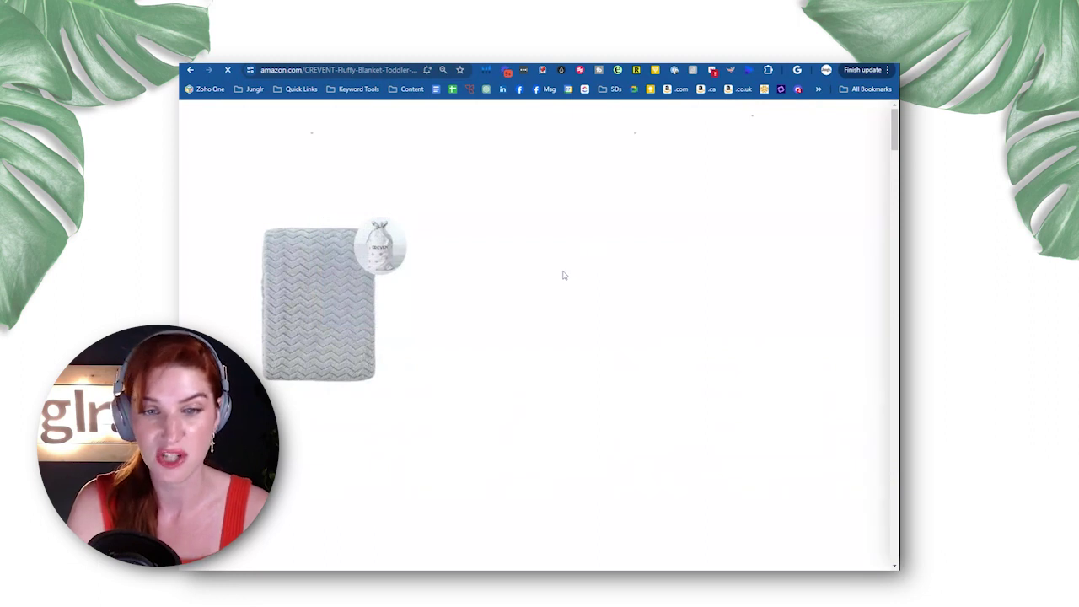
Step: Examine the CREVENT blanket listing and show the second page of its sponsored related products
{"action": "scroll", "coordinate": [537, 286], "scroll_direction": "down", "scroll_amount": 5}
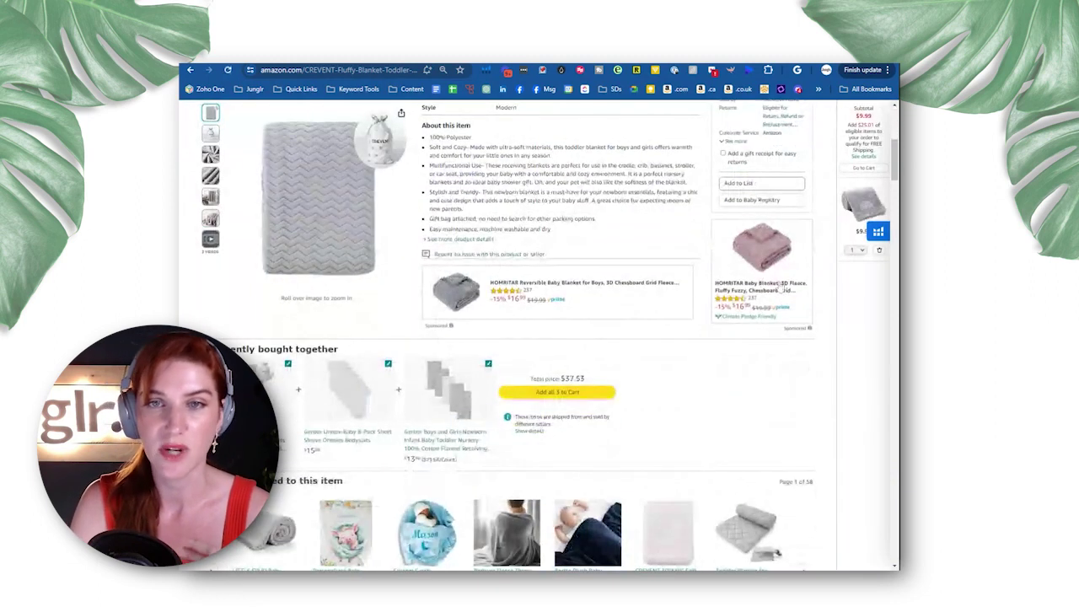
{"action": "scroll", "coordinate": [717, 287], "scroll_direction": "down", "scroll_amount": 5}
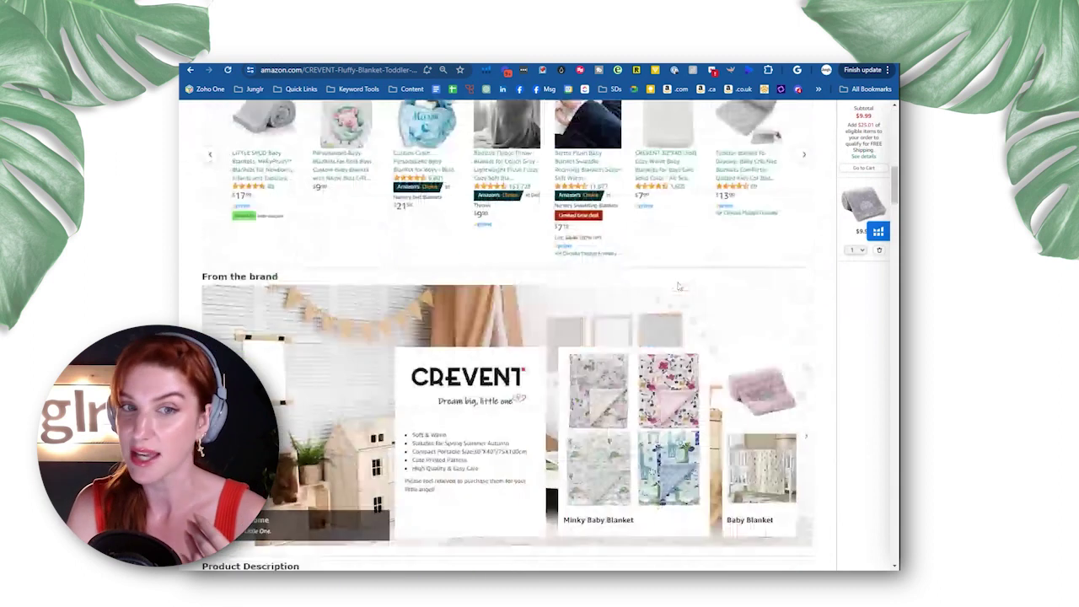
{"action": "left_click", "coordinate": [804, 154]}
{"action": "scroll", "coordinate": [784, 224], "scroll_direction": "up", "scroll_amount": 2}
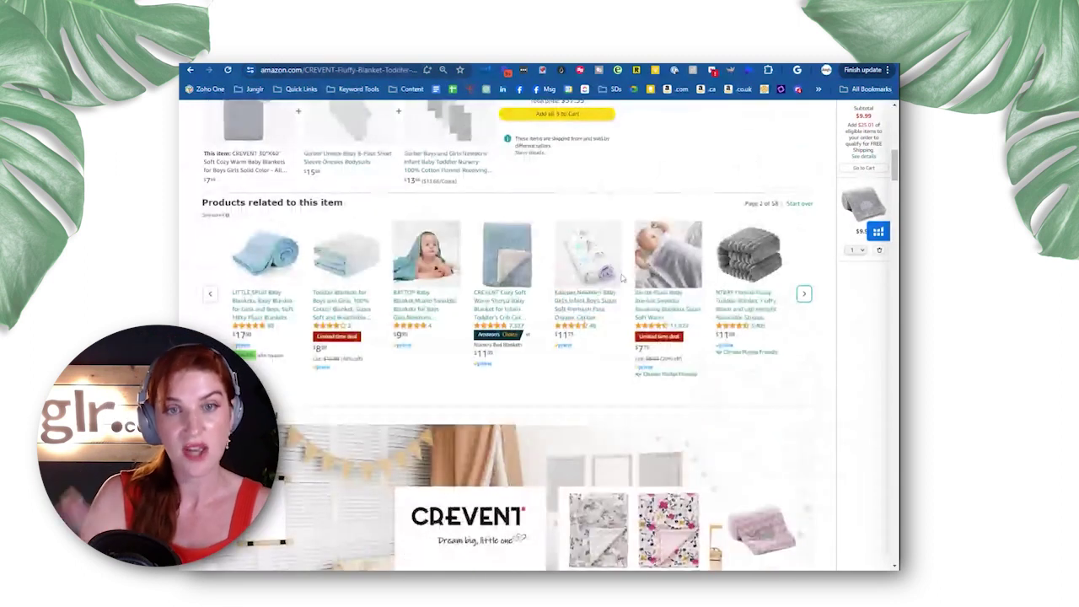
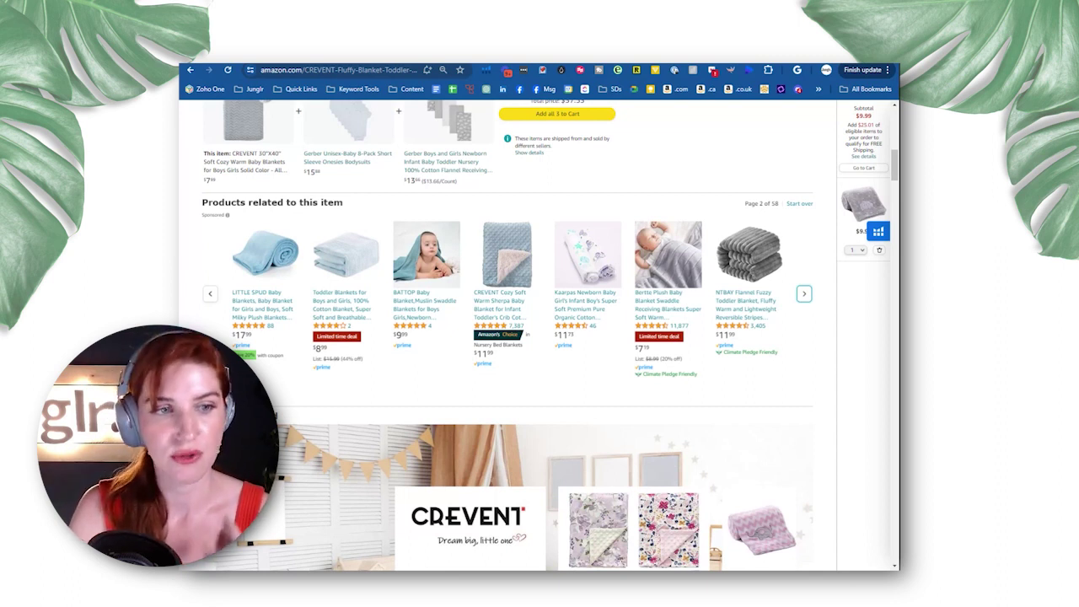
{"action": "scroll", "coordinate": [647, 167], "scroll_direction": "up", "scroll_amount": 10}
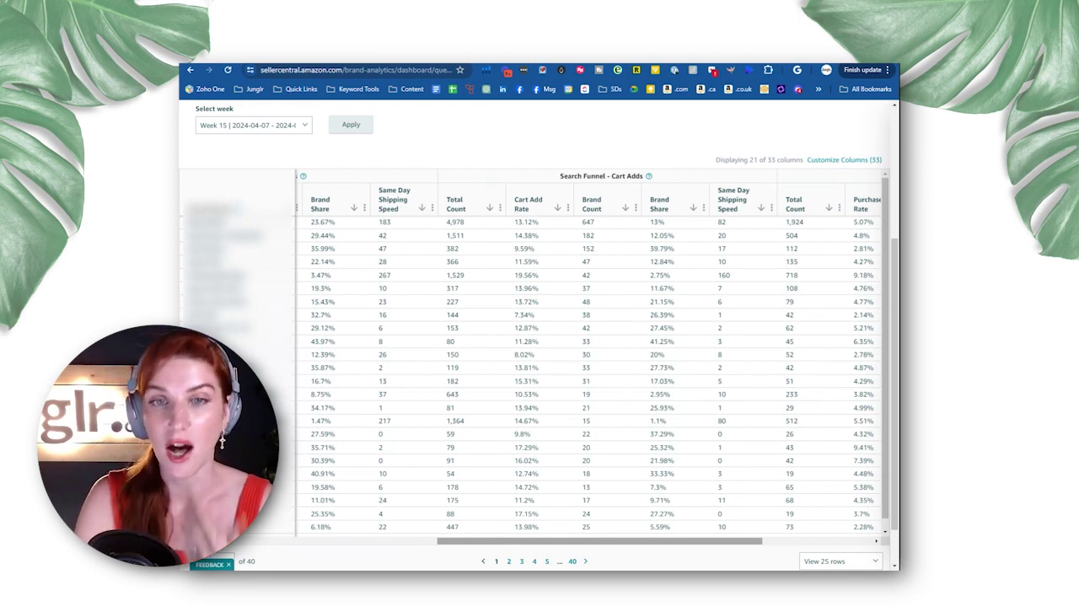
Step: Bring the Purchases columns of the Search Query Performance table into view and close the column customization without changes
{"action": "left_click_drag", "start_coordinate": [538, 549], "coordinate": [620, 553]}
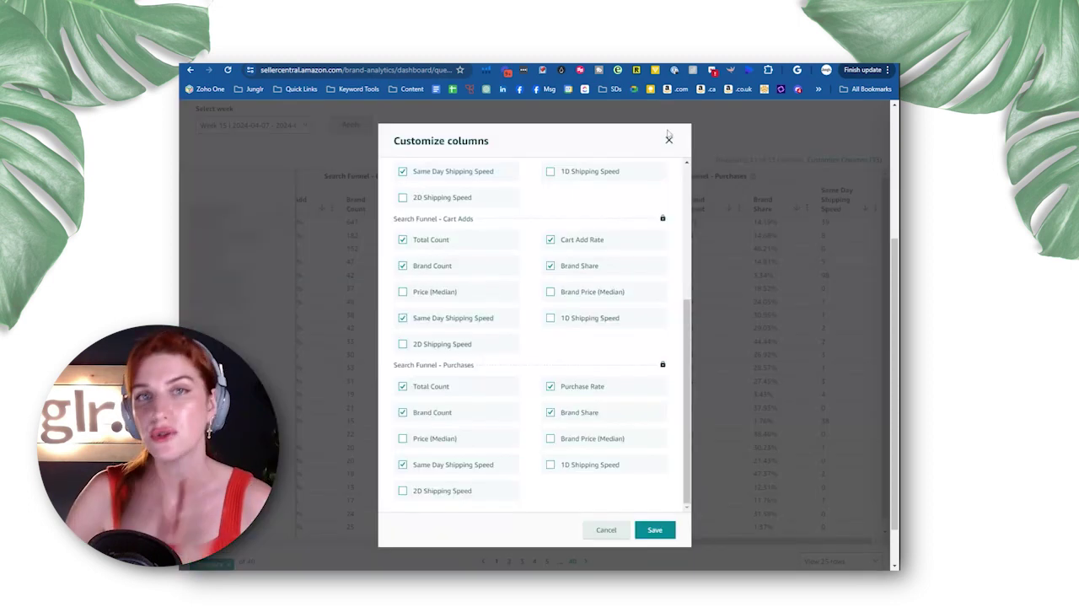
{"action": "left_click", "coordinate": [668, 138]}
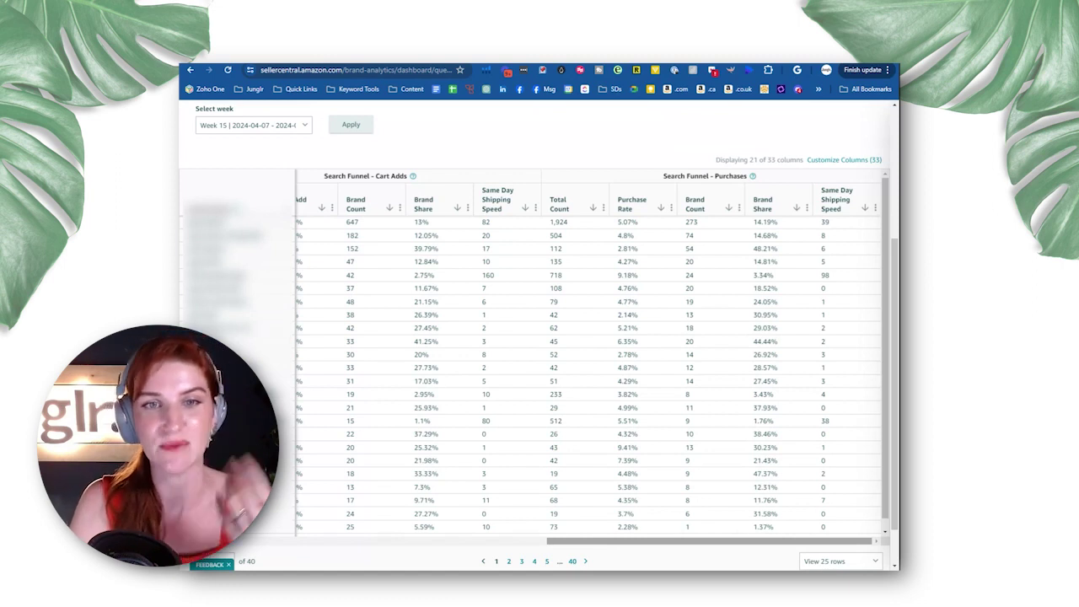
Step: Highlight the first query's brand count and total count in the Search Funnel - Clicks columns to compare them
{"action": "scroll", "coordinate": [479, 161], "scroll_direction": "left", "scroll_amount": 5}
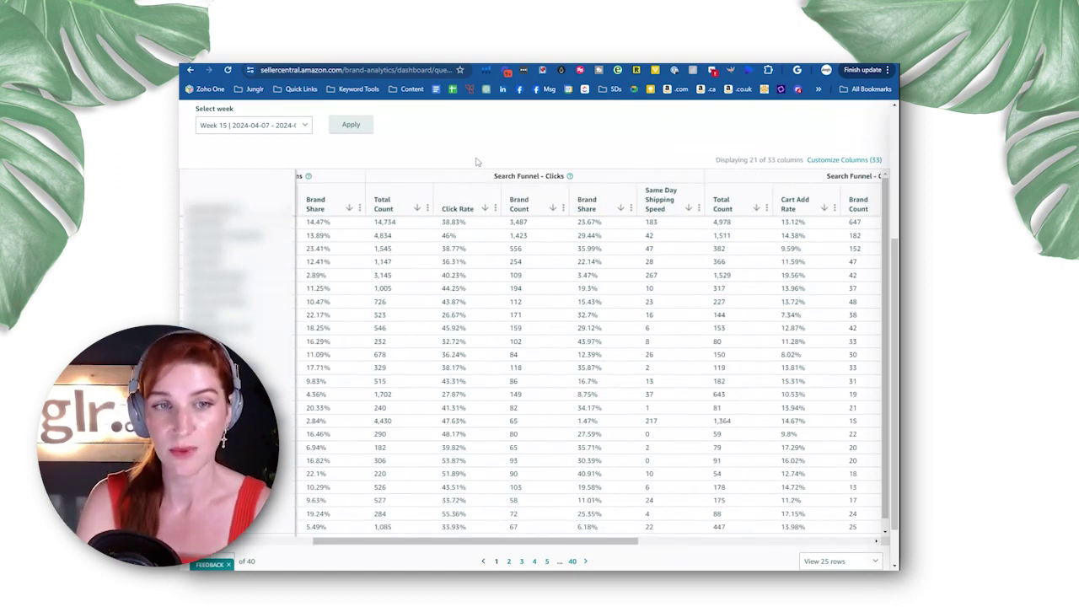
{"action": "left_click_drag", "start_coordinate": [508, 222], "coordinate": [535, 226]}
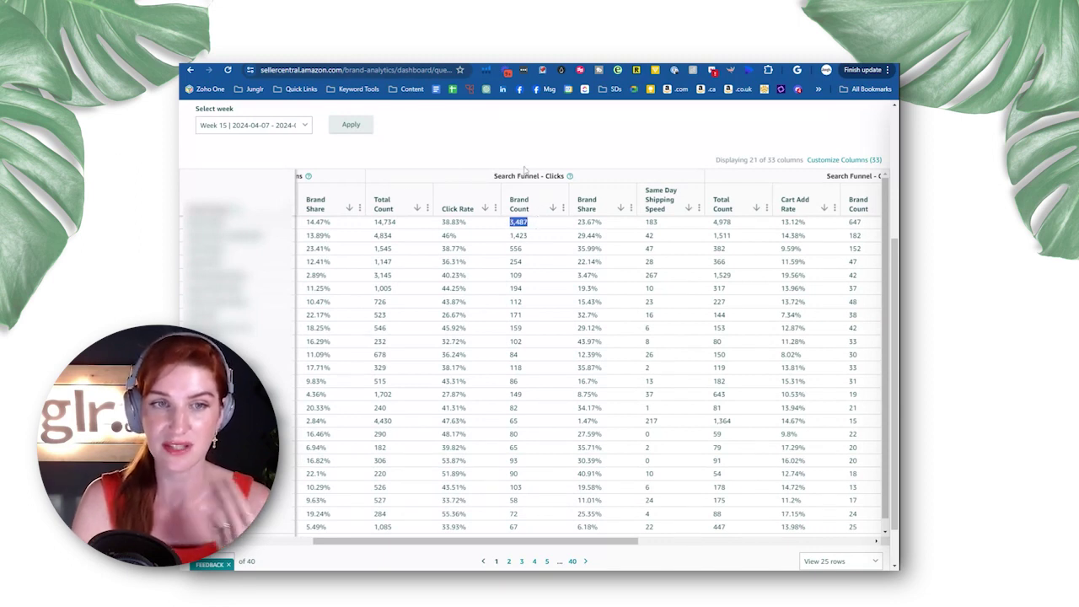
{"action": "left_click", "coordinate": [527, 223]}
{"action": "double_click", "coordinate": [519, 221]}
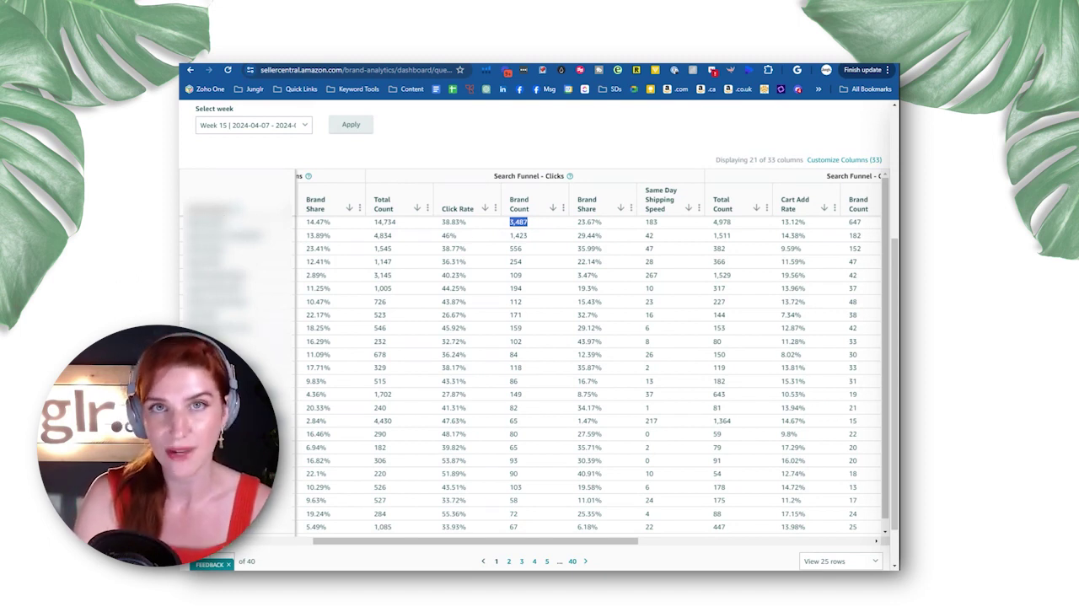
{"action": "double_click", "coordinate": [380, 223]}
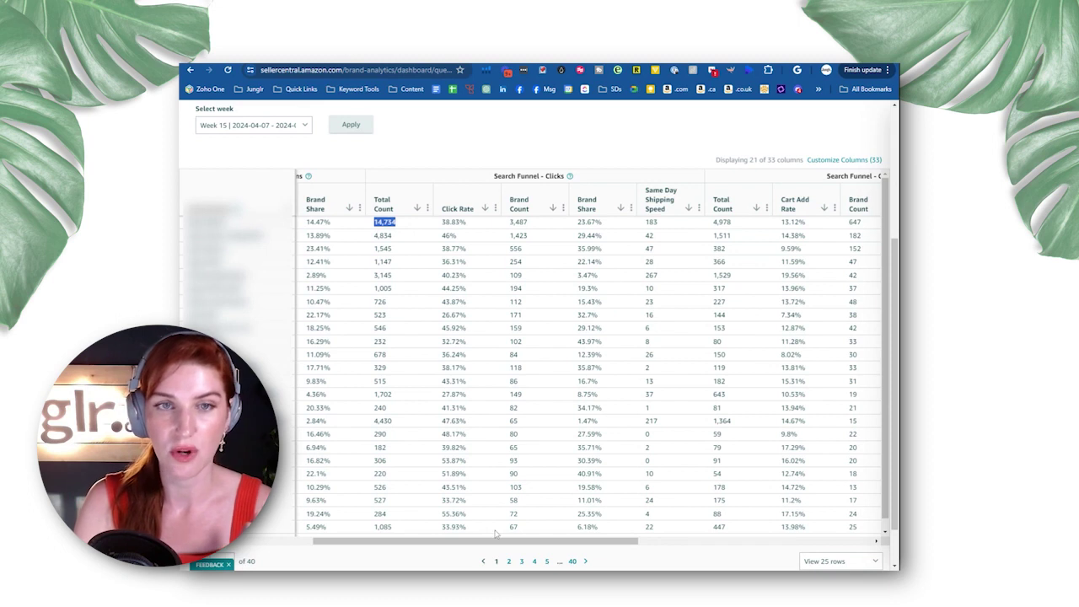
Step: Highlight the first query's brand count and total count in the Search Funnel - Purchases columns to compare them
{"action": "left_click_drag", "start_coordinate": [493, 547], "coordinate": [748, 550]}
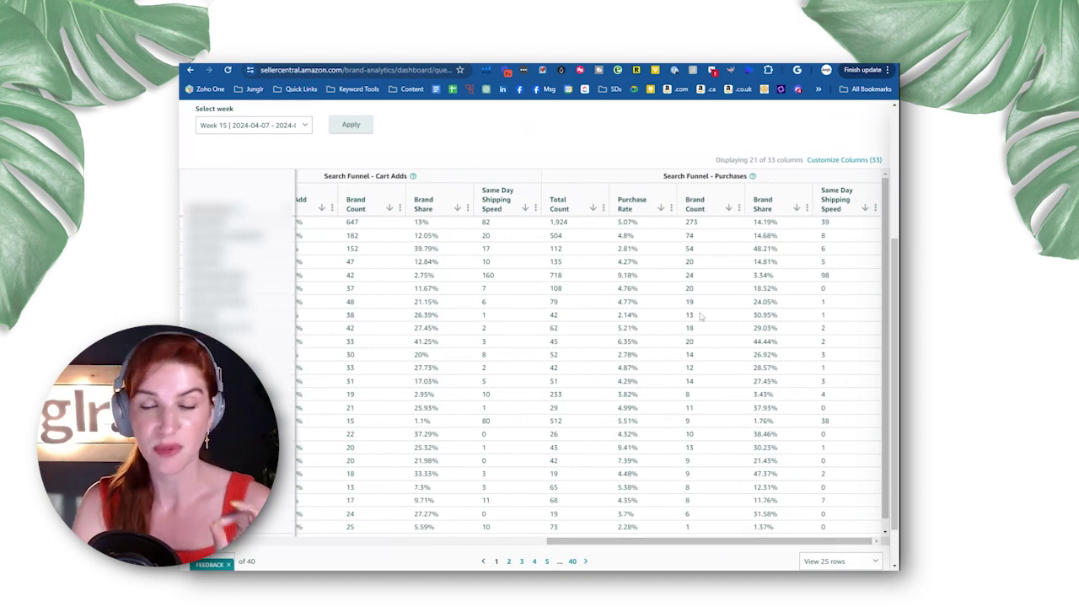
{"action": "double_click", "coordinate": [690, 221]}
{"action": "left_click_drag", "start_coordinate": [694, 222], "coordinate": [709, 229]}
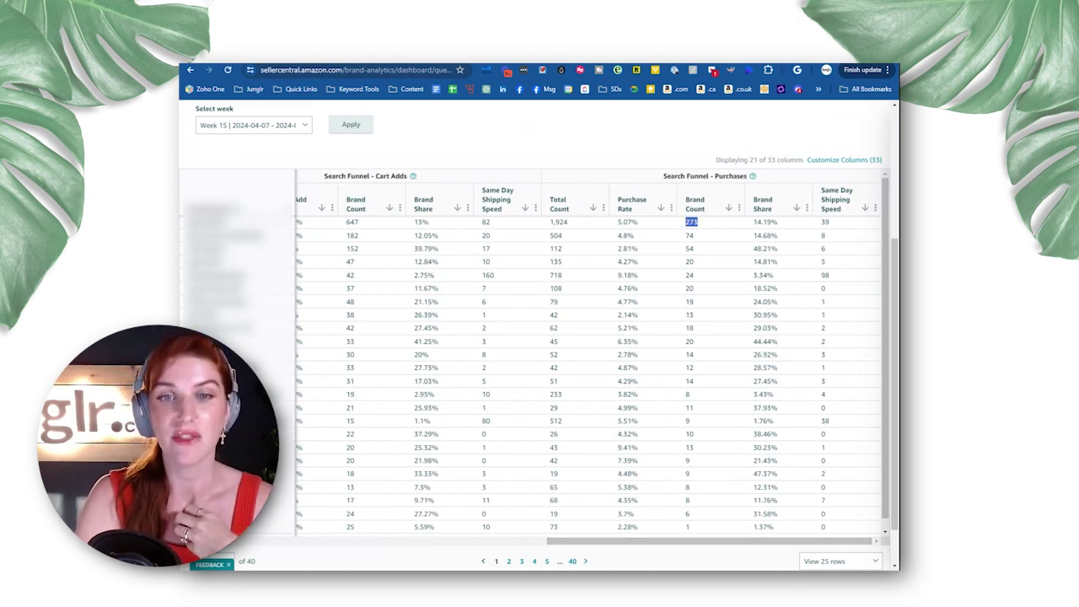
{"action": "left_click_drag", "start_coordinate": [548, 222], "coordinate": [567, 222]}
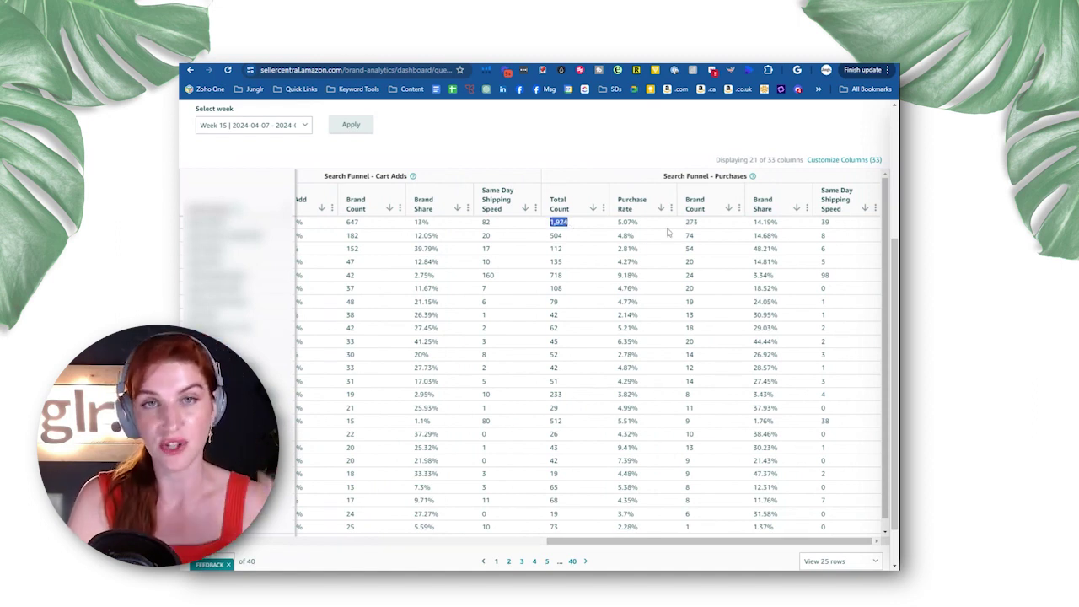
{"action": "left_click_drag", "start_coordinate": [684, 223], "coordinate": [710, 226]}
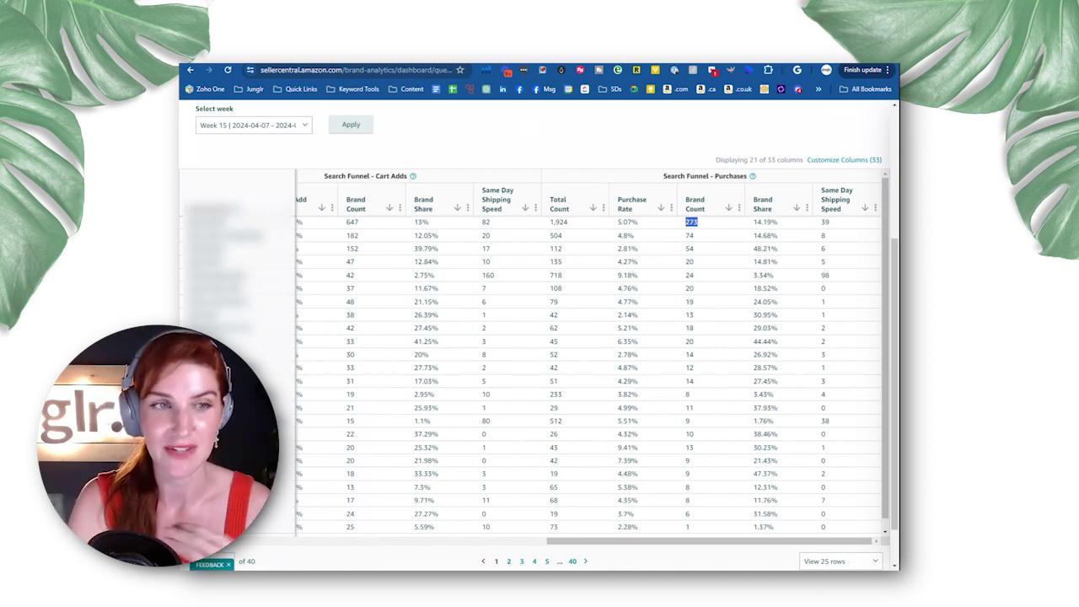
Step: Recheck the first query's brand and total click counts against its counts in the Search Funnel - Purchases columns
{"action": "left_click_drag", "start_coordinate": [570, 545], "coordinate": [472, 550]}
{"action": "left_click_drag", "start_coordinate": [457, 552], "coordinate": [343, 552]}
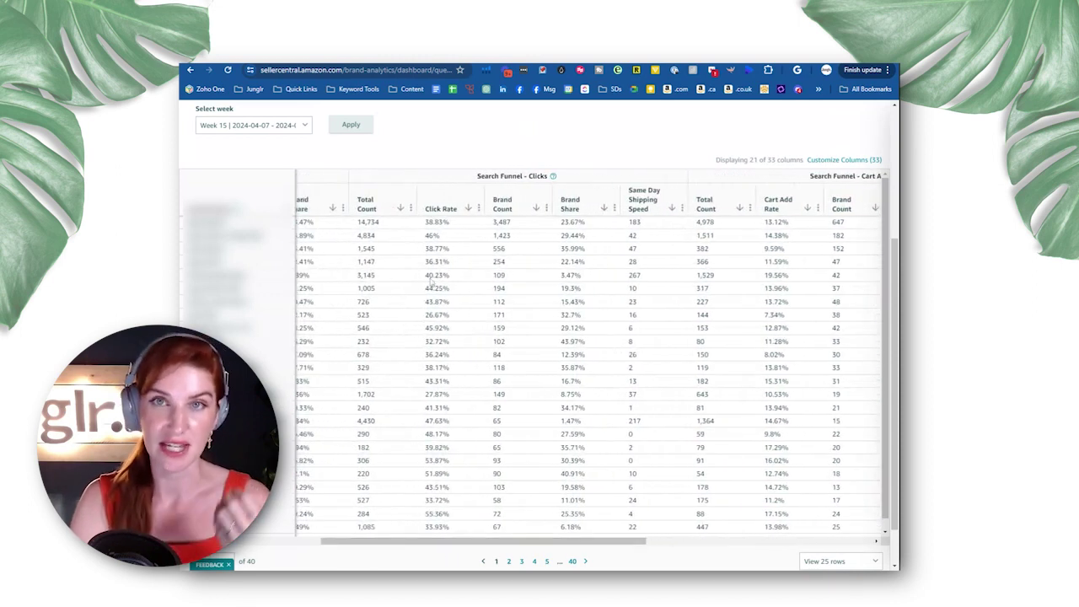
{"action": "left_click_drag", "start_coordinate": [488, 223], "coordinate": [516, 226]}
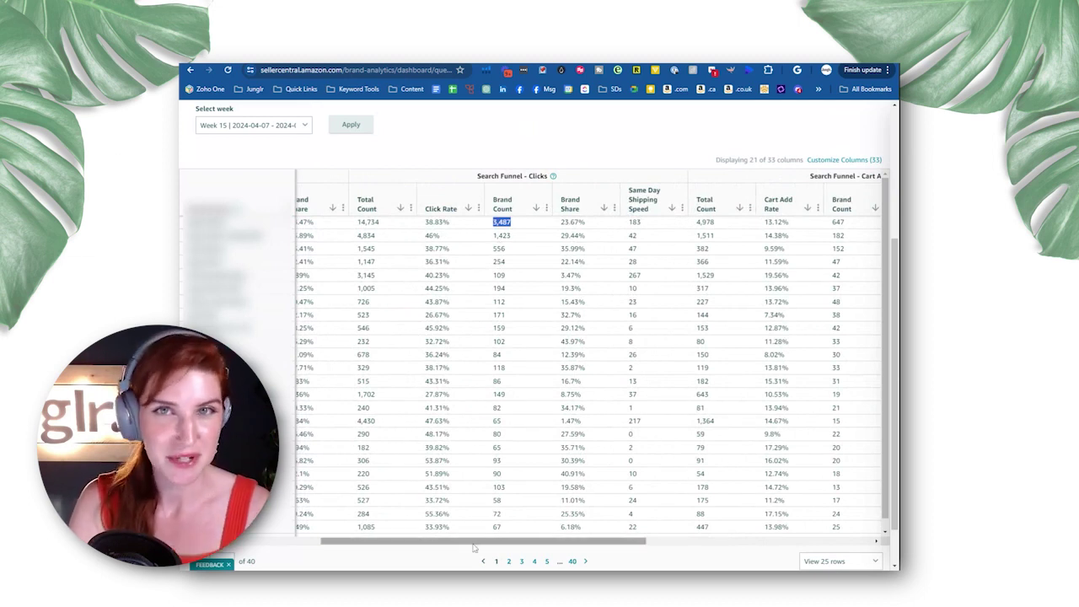
{"action": "left_click_drag", "start_coordinate": [474, 545], "coordinate": [477, 546]}
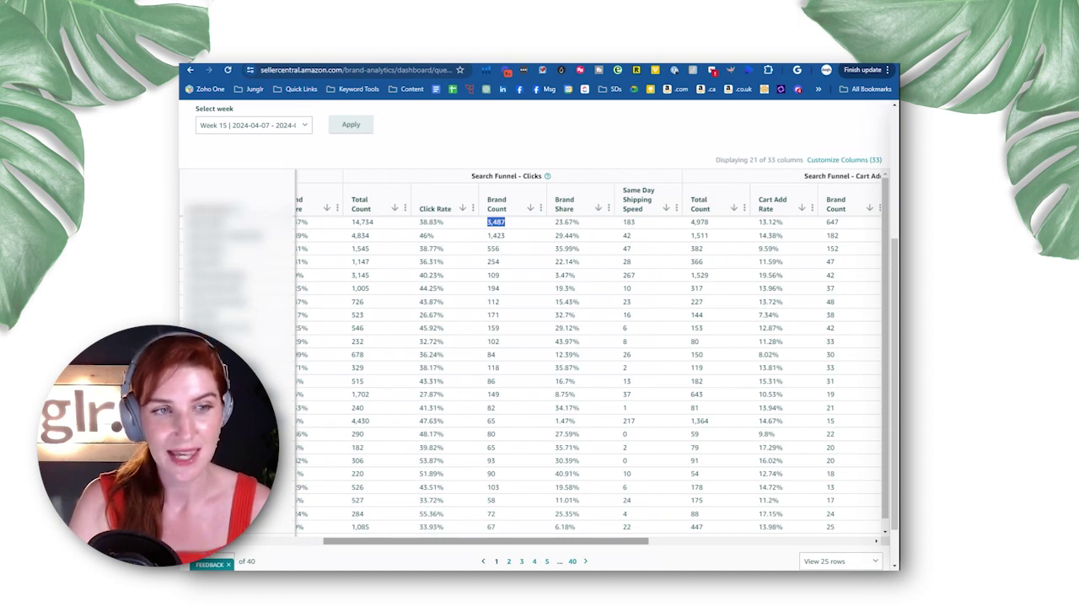
{"action": "left_click_drag", "start_coordinate": [346, 223], "coordinate": [377, 222]}
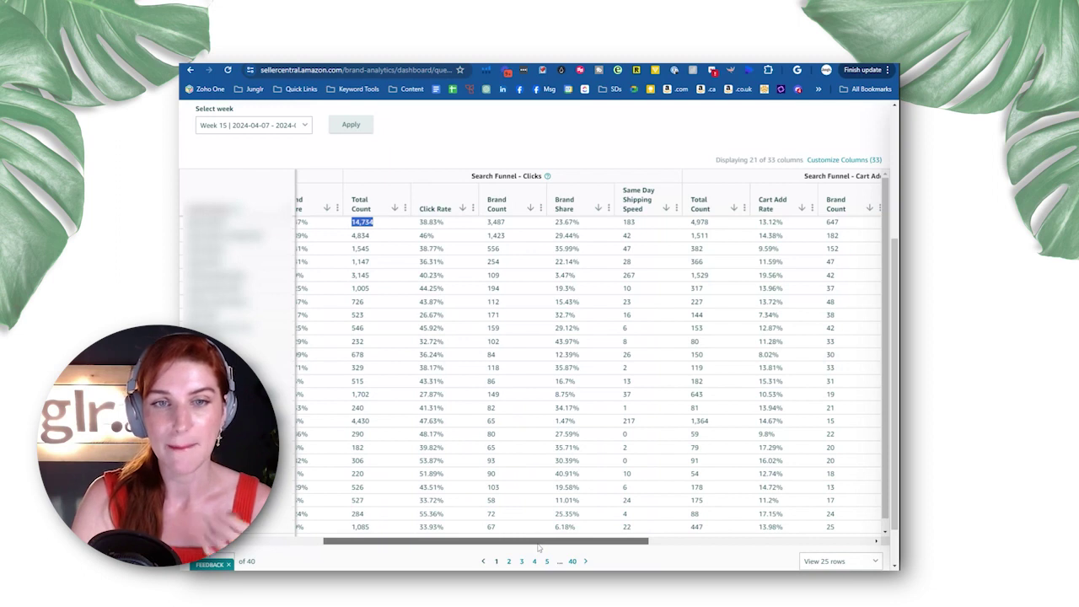
{"action": "scroll", "coordinate": [538, 548], "scroll_direction": "right", "scroll_amount": 10}
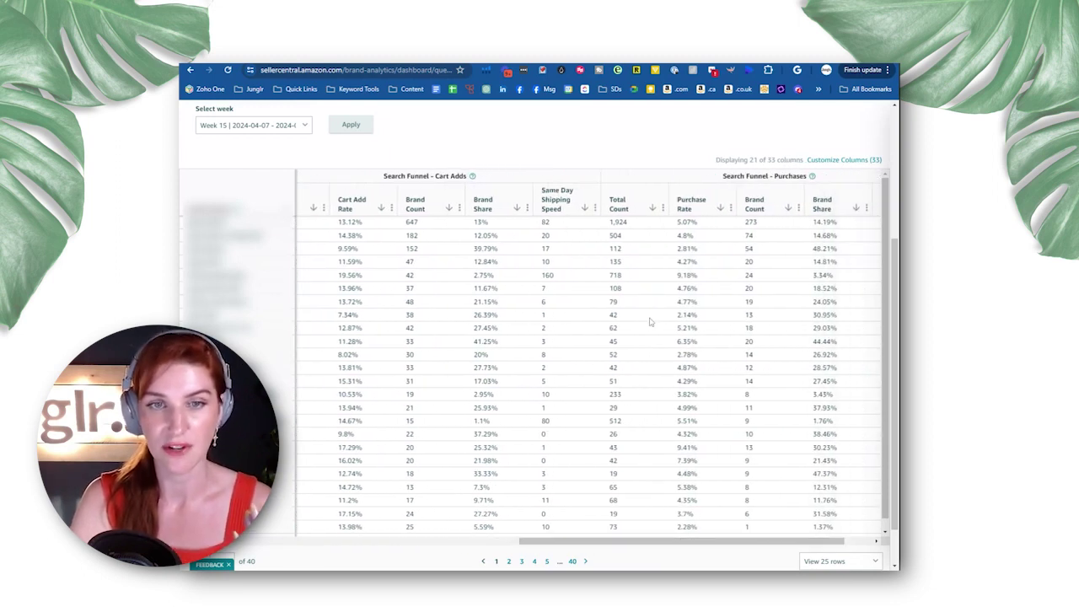
Step: Highlight the first query's total count in Search Funnel - Purchases and its total count in Search Funnel - Clicks to compare them
{"action": "left_click_drag", "start_coordinate": [608, 221], "coordinate": [663, 223]}
{"action": "scroll", "coordinate": [507, 552], "scroll_direction": "left", "scroll_amount": 4}
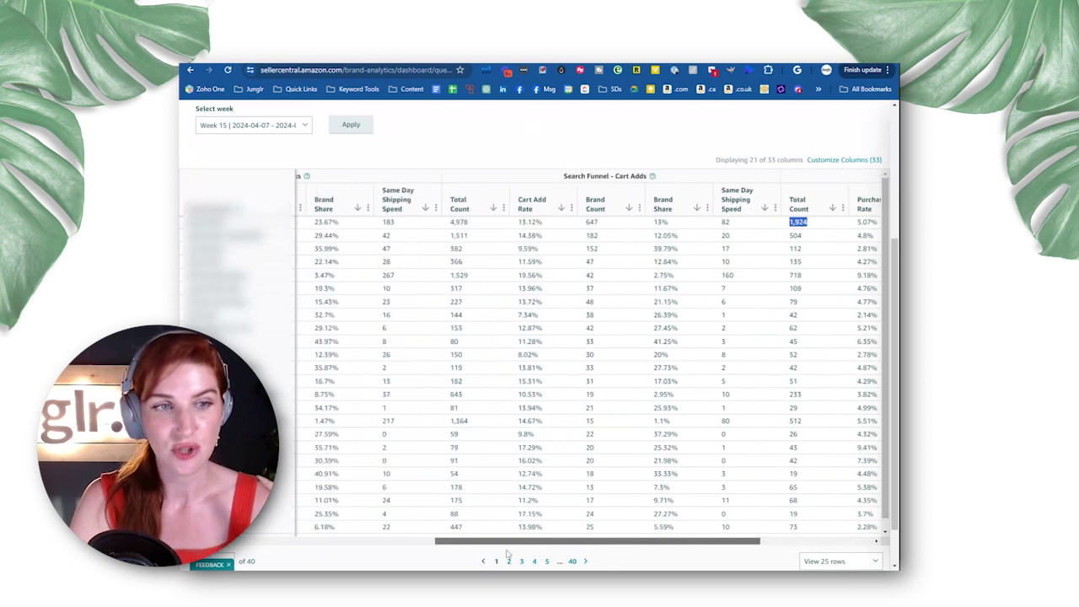
{"action": "scroll", "coordinate": [508, 552], "scroll_direction": "left", "scroll_amount": 6}
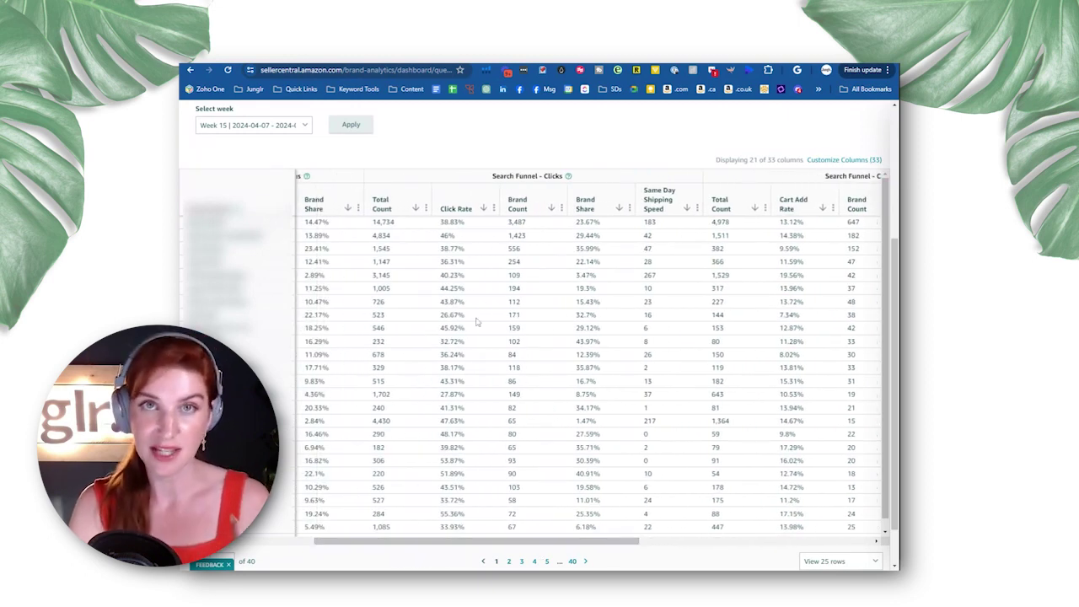
{"action": "left_click_drag", "start_coordinate": [372, 222], "coordinate": [414, 229]}
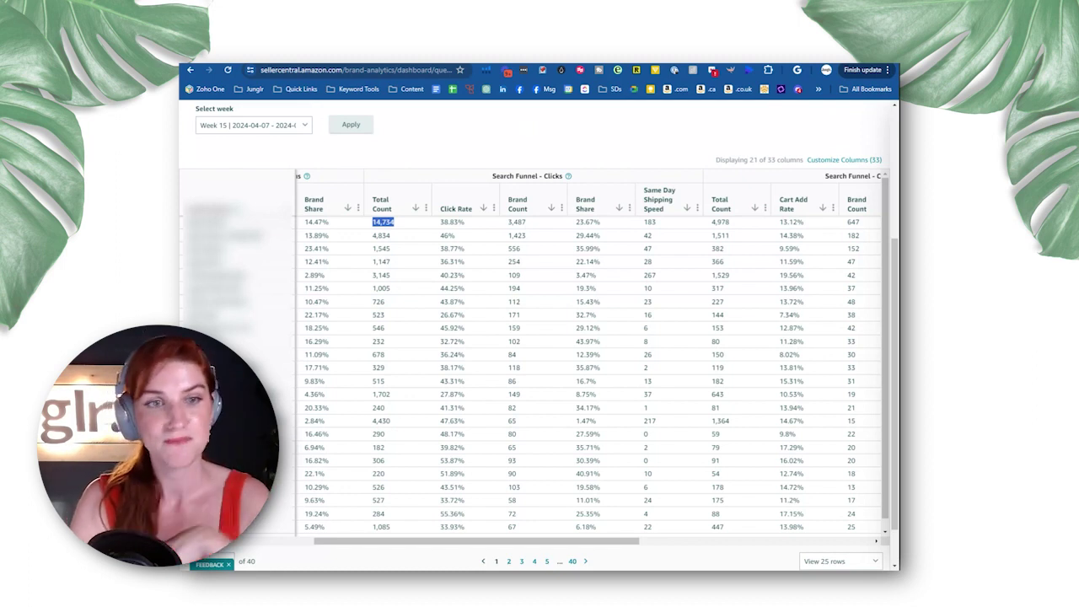
Step: Review the report controls above the Search Query Performance table and check the availability note for generating a download
{"action": "scroll", "coordinate": [604, 297], "scroll_direction": "up", "scroll_amount": 4}
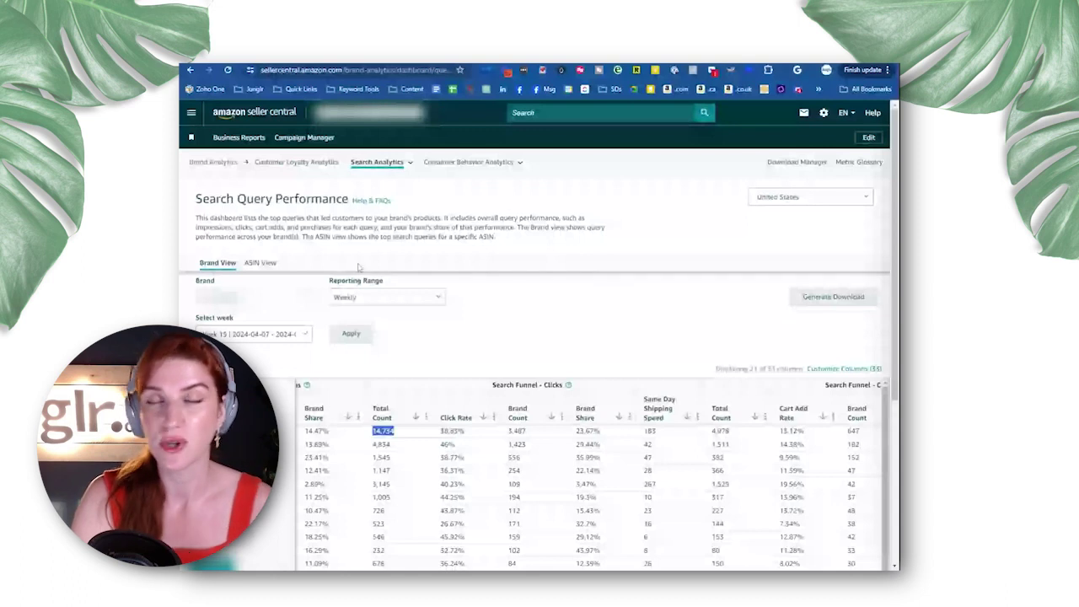
{"action": "scroll", "coordinate": [506, 253], "scroll_direction": "down", "scroll_amount": 3}
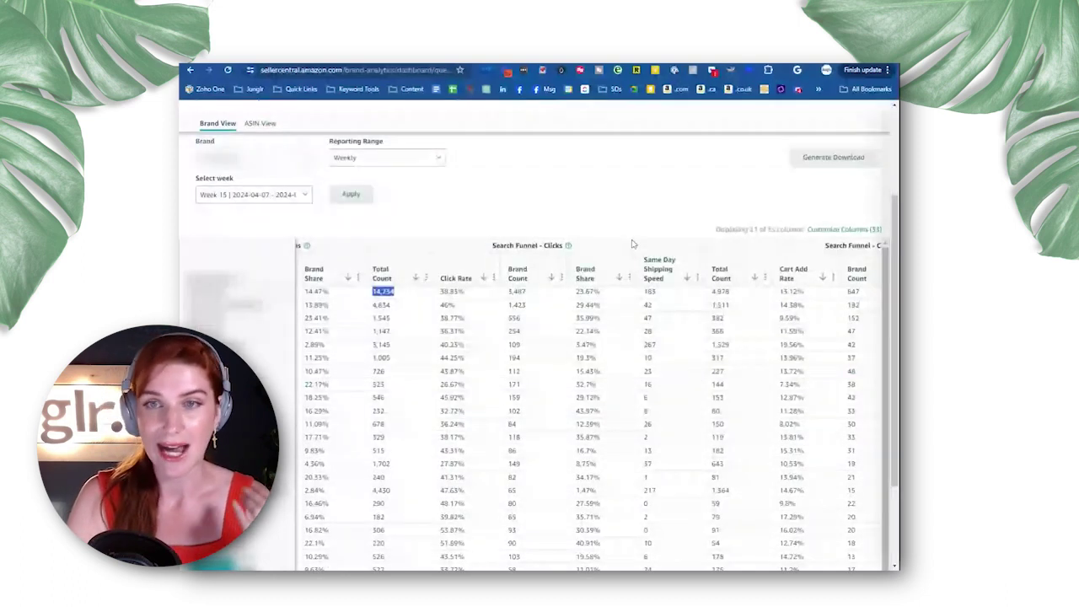
{"action": "scroll", "coordinate": [636, 236], "scroll_direction": "down", "scroll_amount": 1}
{"action": "scroll", "coordinate": [638, 226], "scroll_direction": "down", "scroll_amount": 1}
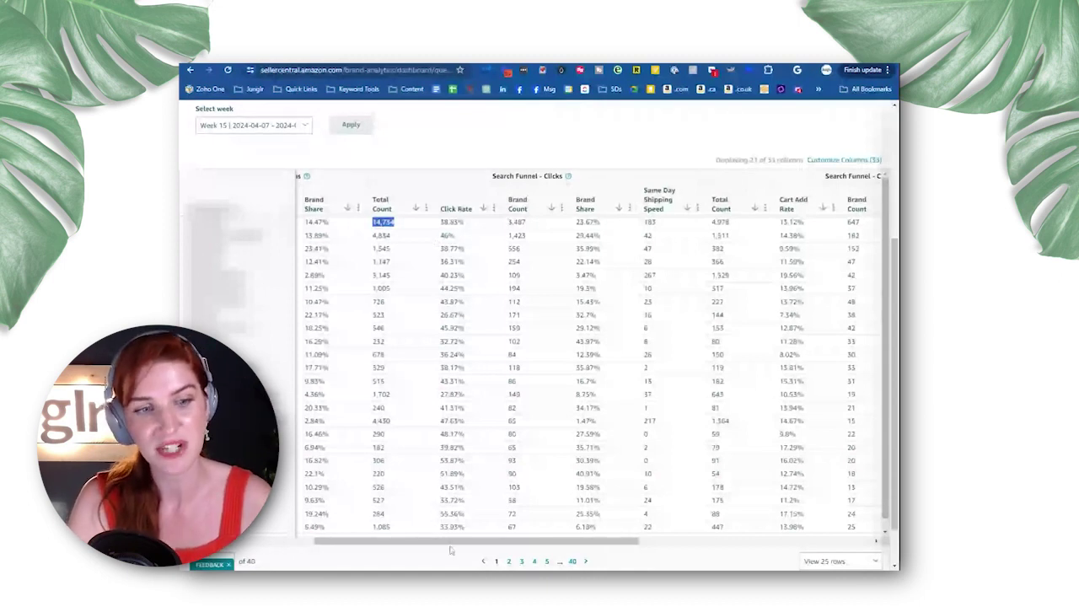
{"action": "scroll", "coordinate": [451, 550], "scroll_direction": "up", "scroll_amount": 3}
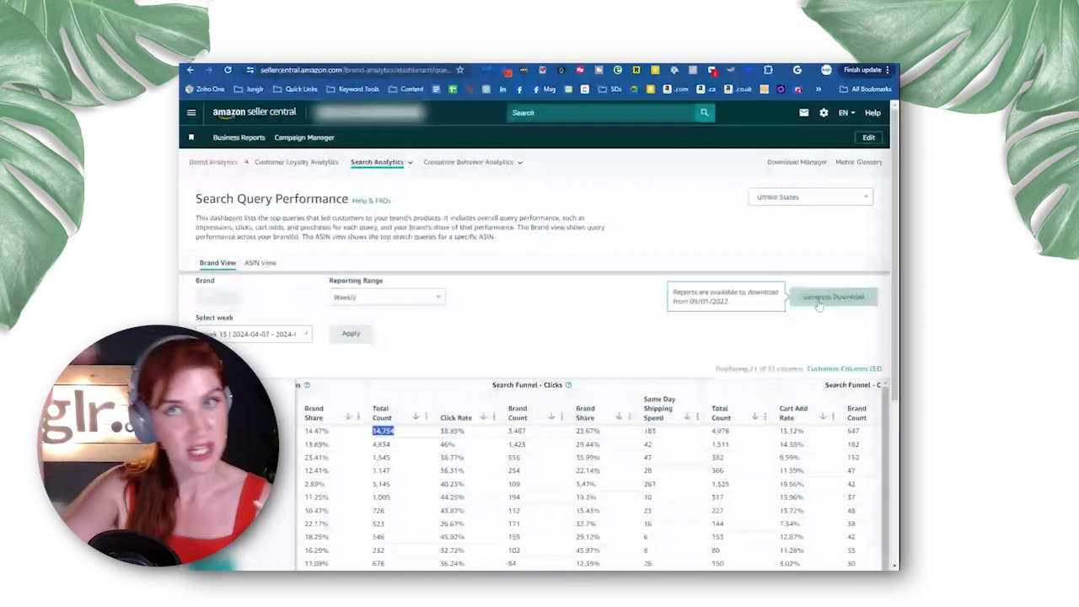
{"action": "scroll", "coordinate": [637, 273], "scroll_direction": "down", "scroll_amount": 3}
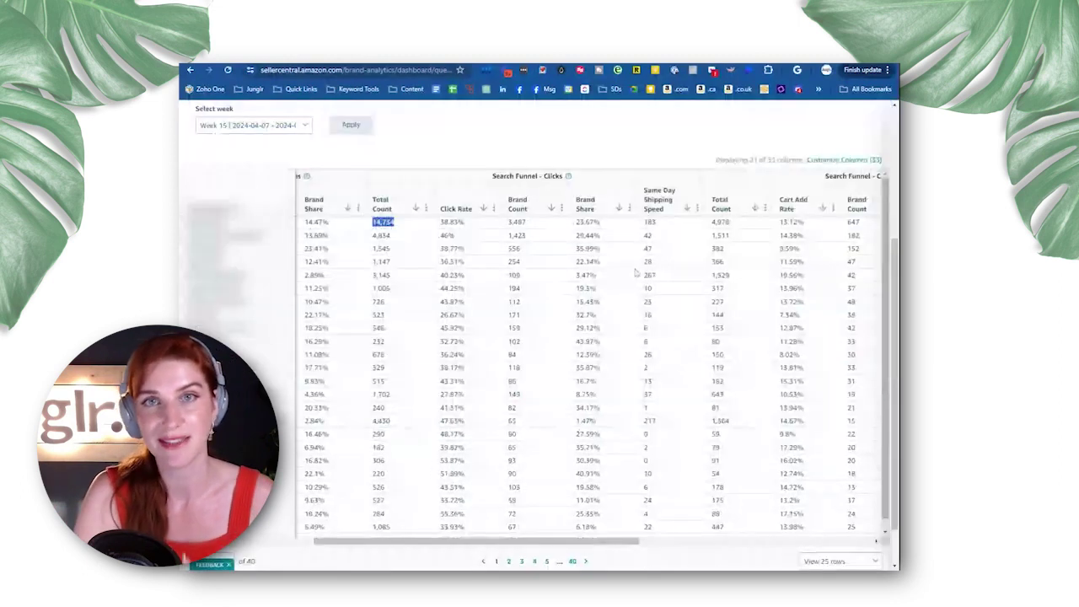